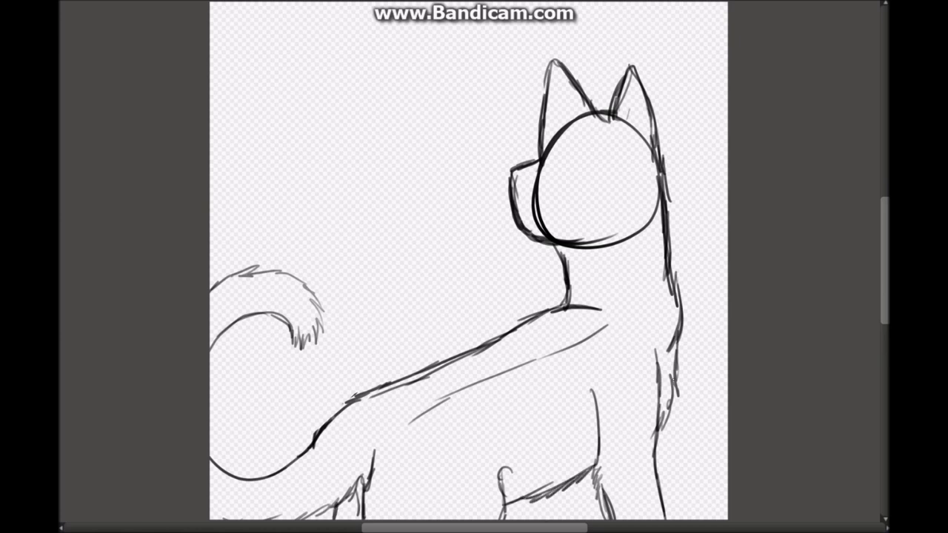
- Darken the cat's neck and back outline and sketch jagged cheek fur inside the head circle
drag(563, 247, 567, 326)
drag(529, 321, 348, 402)
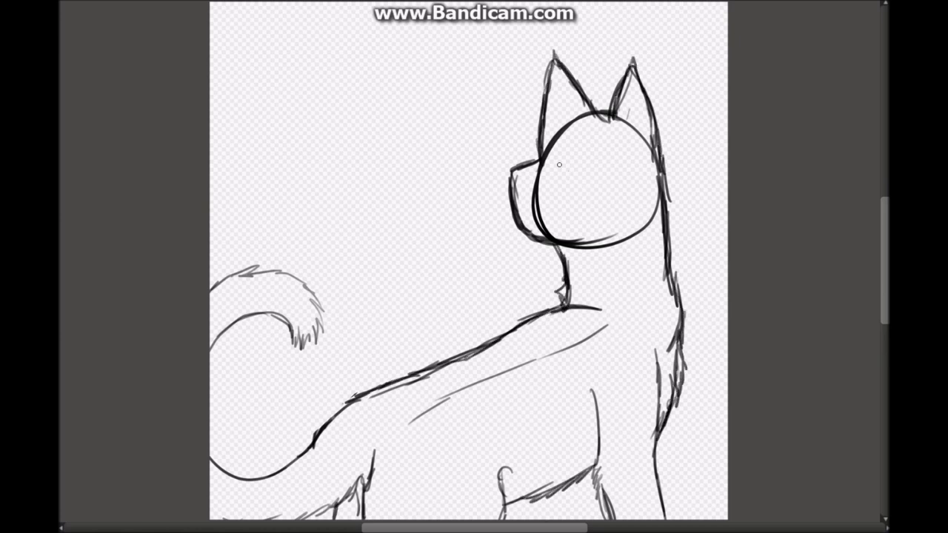
key(ctrl+z)
drag(560, 179, 593, 199)
drag(578, 194, 588, 230)
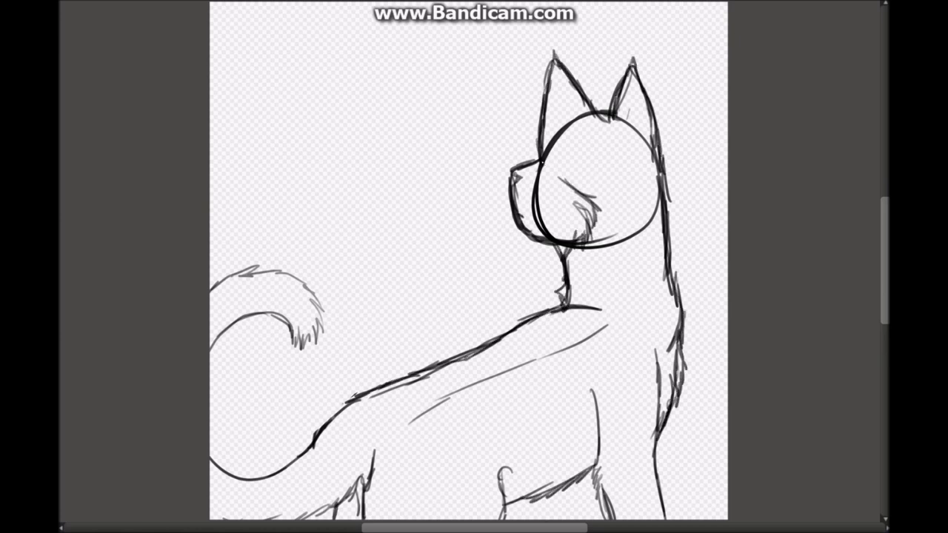
- Reinforce the sketch lines of the curled tail, haunch, belly and front legs with fur texture
drag(231, 273, 320, 305)
drag(295, 296, 305, 353)
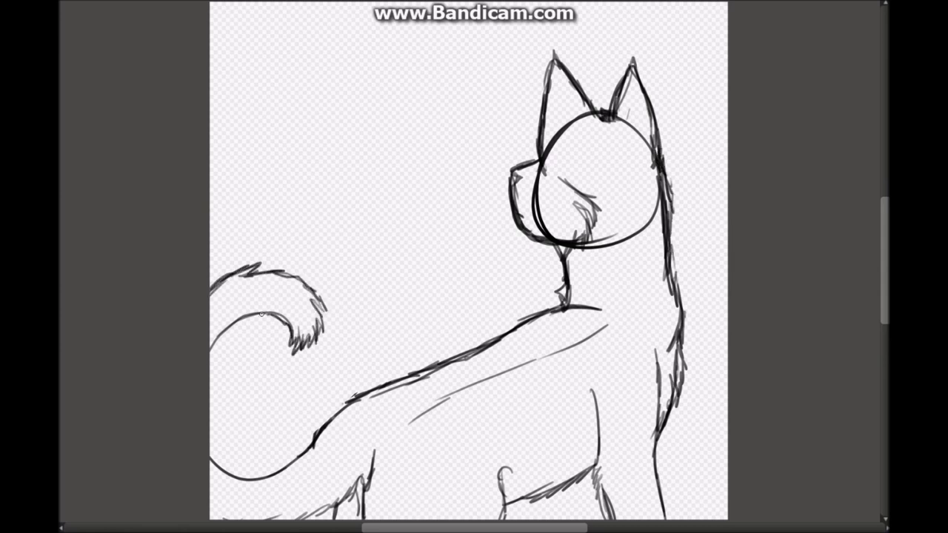
drag(286, 314, 213, 354)
drag(367, 471, 311, 519)
mouse_move(594, 388)
mouse_down()
mouse_move(601, 488)
mouse_move(585, 509)
mouse_up()
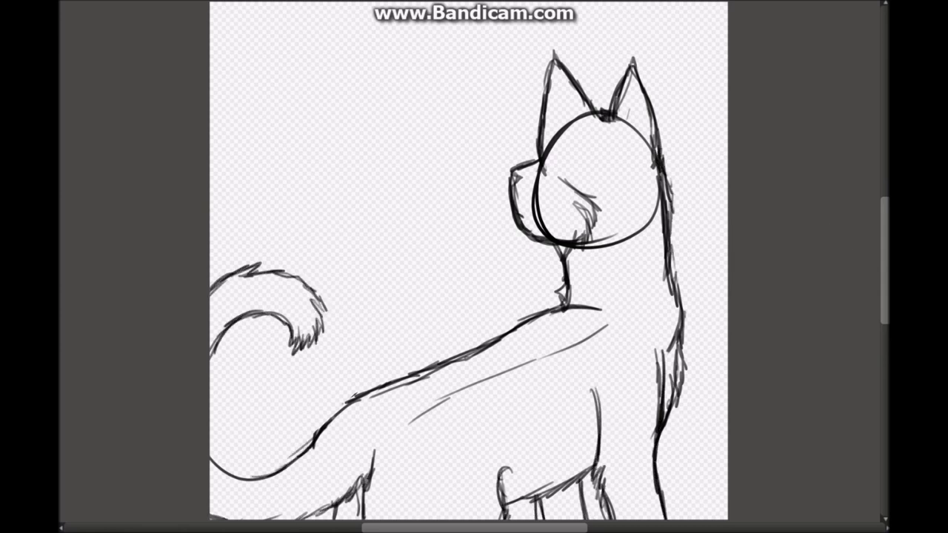
- Sketch a ground line behind the cat with grass tufts on both sides
mouse_move(211, 377)
mouse_down()
mouse_move(270, 317)
mouse_move(259, 372)
mouse_move(492, 358)
mouse_up()
drag(585, 361, 727, 339)
mouse_move(727, 298)
mouse_down()
mouse_move(681, 255)
mouse_move(626, 344)
mouse_move(587, 363)
mouse_up()
drag(212, 312, 256, 371)
drag(381, 368, 295, 350)
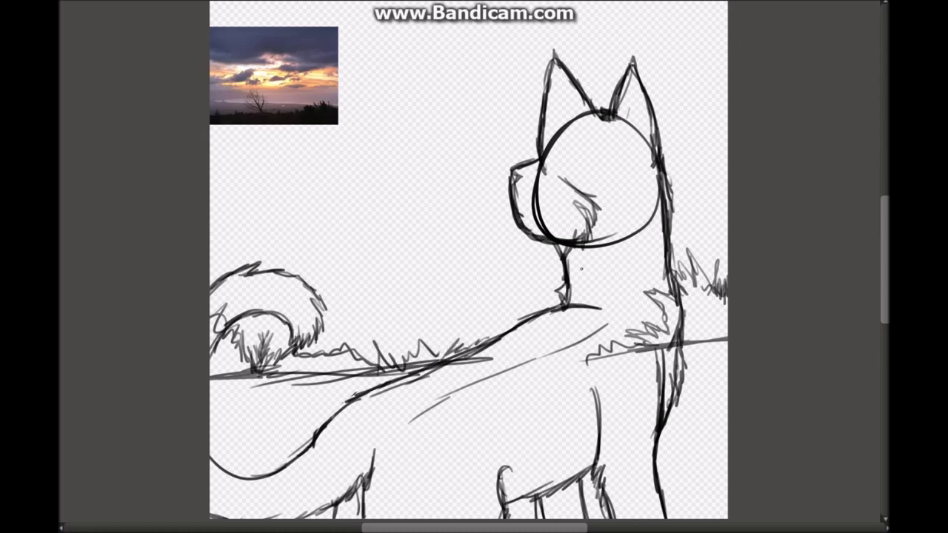
- Sketch a pointed headland, a shoreline and a straight horizon line behind the cat
drag(210, 190, 282, 201)
drag(280, 201, 398, 244)
drag(211, 258, 348, 245)
drag(259, 276, 559, 302)
drag(211, 202, 727, 196)
- Sketch streaky clouds across the sky and a round sun between the reference picture and the cat's head
drag(443, 154, 609, 150)
drag(385, 151, 578, 96)
drag(211, 130, 323, 126)
drag(341, 63, 478, 30)
drag(452, 74, 444, 118)
drag(341, 33, 726, 15)
drag(493, 29, 692, 23)
drag(726, 50, 648, 77)
drag(211, 157, 332, 154)
drag(727, 161, 683, 166)
- Reinforce the headland, shoreline and horizon lines of the background sketch
drag(211, 261, 406, 239)
drag(326, 300, 511, 307)
drag(207, 194, 406, 240)
drag(279, 260, 340, 281)
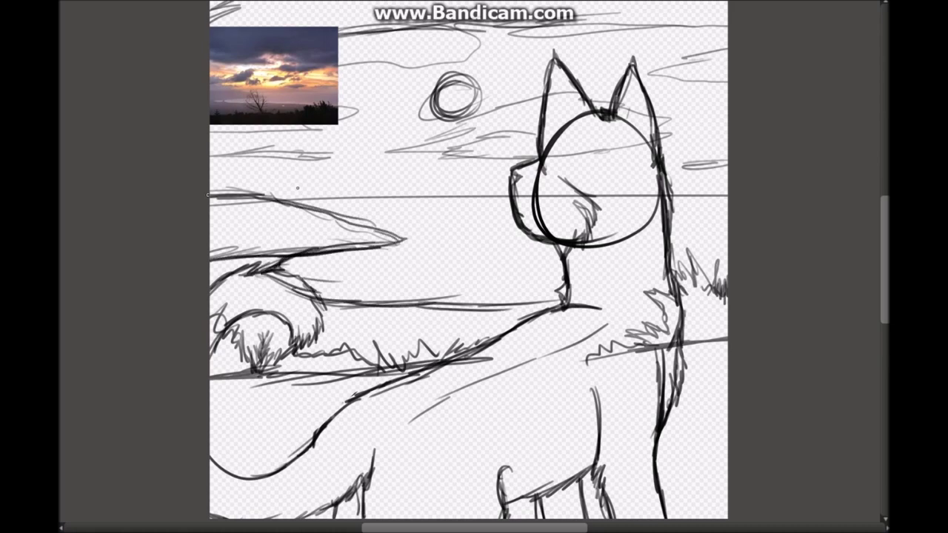
drag(360, 199, 728, 195)
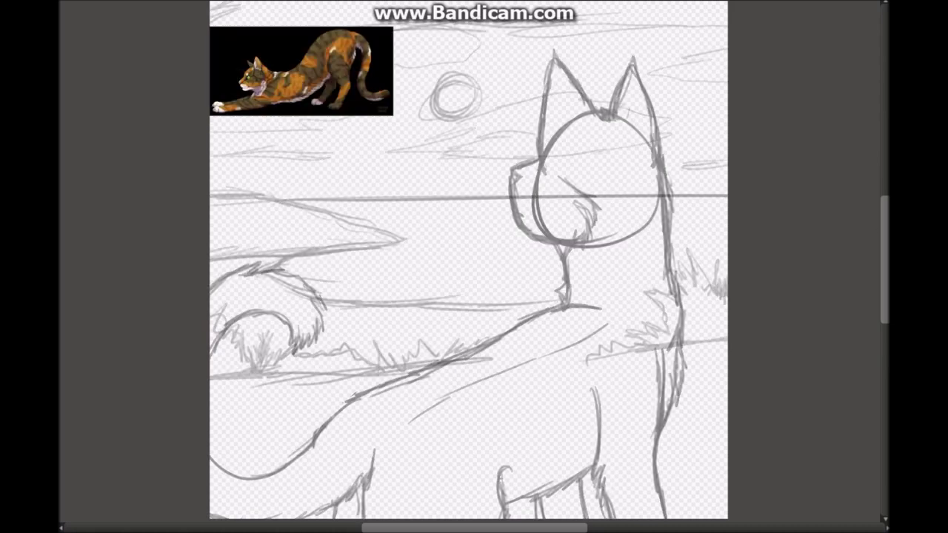
- Outline the cat's ears, muzzle and neck in dark brown over the sketch
key(ctrl+plus)
mouse_move(365, 280)
mouse_down()
mouse_move(325, 324)
mouse_move(442, 348)
mouse_up()
mouse_move(415, 305)
mouse_down()
mouse_move(455, 443)
mouse_move(363, 349)
mouse_move(384, 295)
mouse_move(401, 94)
mouse_move(443, 171)
mouse_move(503, 204)
mouse_move(574, 296)
mouse_up()
scroll(519, 296, down, 4)
mouse_move(425, 144)
mouse_down()
mouse_move(425, 238)
mouse_move(422, 140)
mouse_move(444, 250)
mouse_up()
scroll(444, 250, down, 4)
scroll(444, 250, left, 3)
- Paint the cat's back, haunch and curled tail solid dark brown
mouse_move(585, 96)
mouse_down()
mouse_move(286, 229)
mouse_move(296, 308)
mouse_move(279, 245)
mouse_move(230, 340)
mouse_up()
drag(467, 379, 448, 466)
mouse_move(215, 407)
mouse_down()
mouse_move(142, 455)
mouse_move(96, 466)
mouse_up()
scroll(474, 296, left, 5)
mouse_move(275, 45)
mouse_down()
mouse_move(362, 114)
mouse_move(256, 185)
mouse_up()
mouse_move(255, 363)
mouse_down()
mouse_move(525, 252)
mouse_move(267, 452)
mouse_move(470, 406)
mouse_move(391, 406)
mouse_move(481, 297)
mouse_up()
scroll(474, 296, up, 3)
scroll(474, 296, right, 1)
mouse_move(245, 282)
mouse_down()
mouse_move(267, 185)
mouse_move(411, 267)
mouse_move(314, 220)
mouse_move(348, 222)
mouse_up()
scroll(348, 222, down, 3)
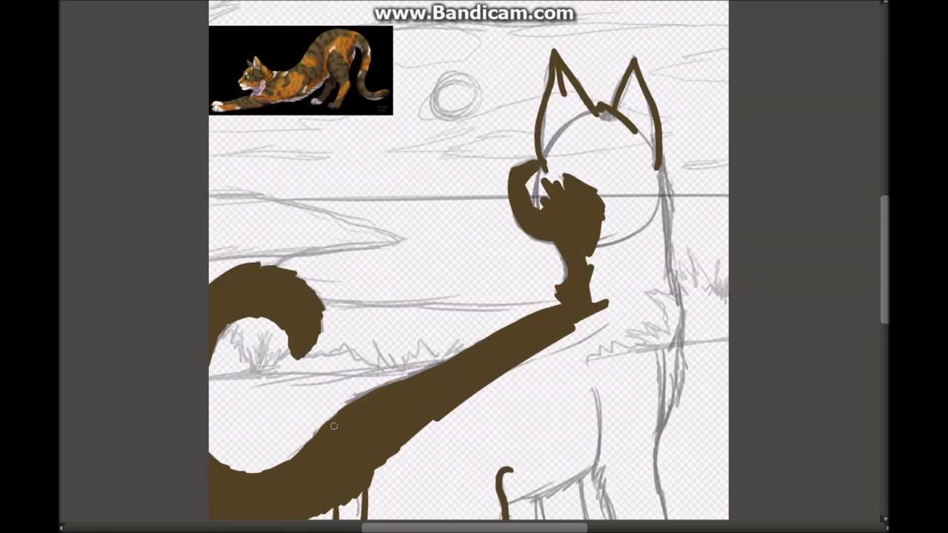
- Outline the cat's chest, belly and legs in dark brown along the sketch lines
scroll(474, 267, up, 4)
scroll(475, 267, down, 2)
mouse_move(426, 96)
mouse_down()
mouse_move(464, 330)
mouse_move(437, 160)
mouse_move(460, 463)
mouse_up()
key(ctrl+z)
scroll(825, 254, down, 3)
drag(433, 211, 445, 500)
drag(315, 280, 326, 496)
mouse_move(164, 474)
mouse_down()
mouse_move(294, 424)
mouse_move(265, 500)
mouse_up()
drag(265, 441, 261, 491)
scroll(474, 266, left, 4)
scroll(474, 267, down, 1)
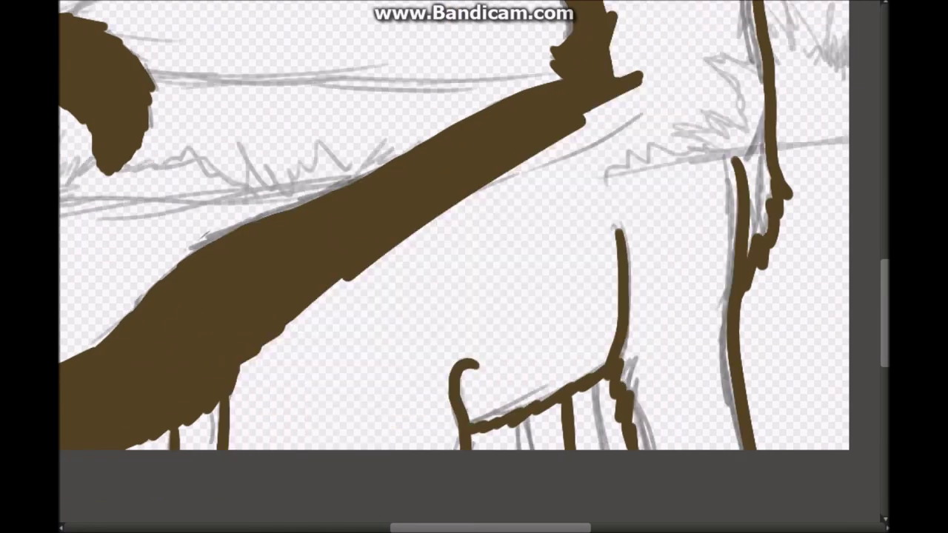
- Fill the cat's torso, neck and head with dark brown using broad strokes
drag(622, 156, 309, 474)
scroll(474, 267, up, 5)
mouse_move(413, 59)
mouse_down()
mouse_move(445, 222)
mouse_move(442, 186)
mouse_up()
scroll(442, 186, up, 2)
mouse_move(474, 141)
mouse_down()
mouse_move(446, 286)
mouse_move(546, 165)
mouse_move(611, 131)
mouse_move(622, 104)
mouse_up()
scroll(474, 267, down, 5)
scroll(474, 267, right, 2)
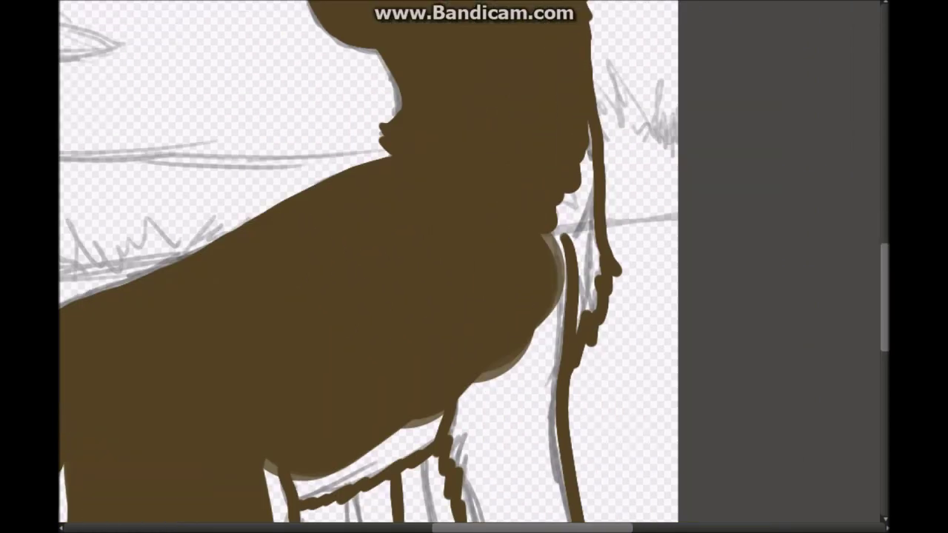
- Fill the remaining gaps in the chest, front leg and belly with dark brown
drag(589, 311, 585, 135)
drag(563, 296, 489, 518)
drag(466, 378, 408, 489)
scroll(474, 267, down, 3)
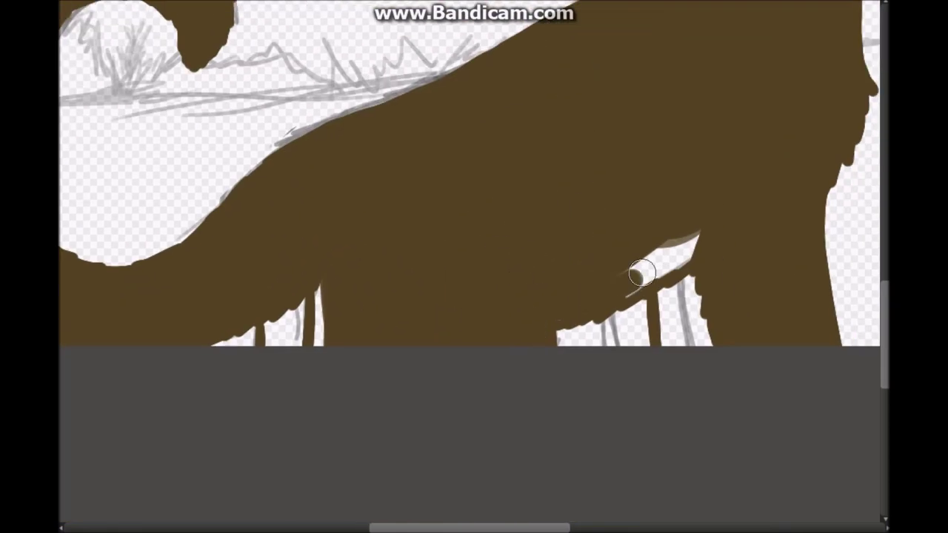
scroll(474, 266, up, 5)
scroll(474, 266, up, 4)
scroll(398, 356, down, 3)
scroll(588, 284, right, 2)
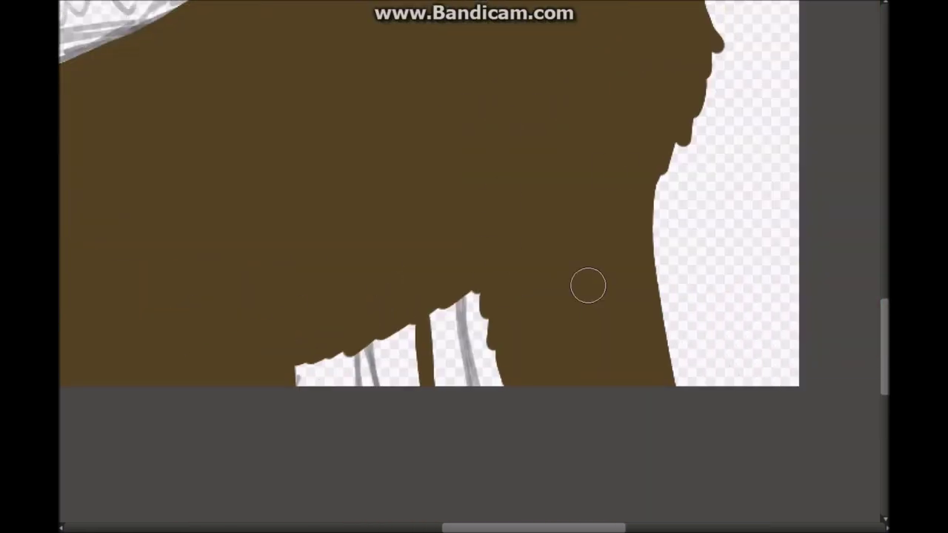
scroll(469, 260, down, 4)
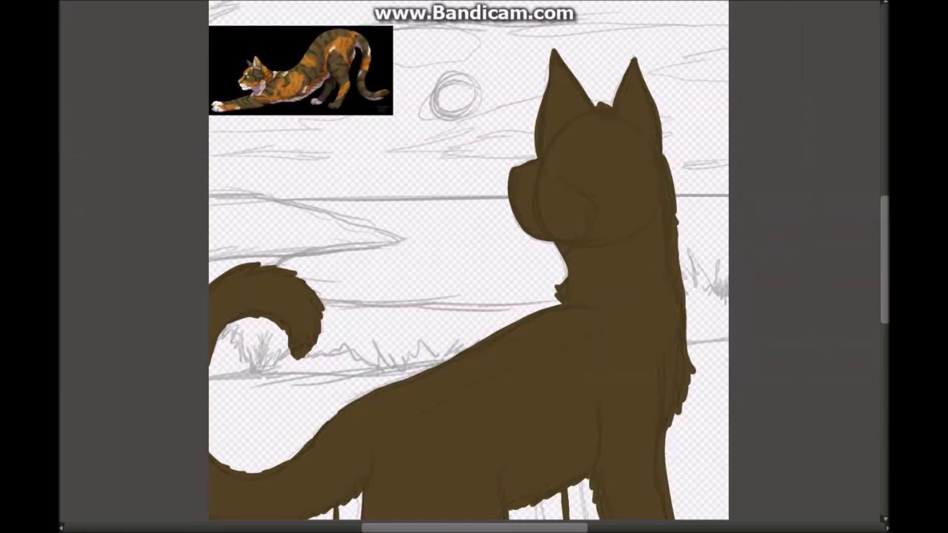
- Trace the inner contour lines of the chest and legs in a darker brown on the silhouette
scroll(600, 248, up, 3)
drag(605, 133, 597, 386)
drag(438, 214, 431, 445)
scroll(513, 362, down, 3)
scroll(512, 184, left, 3)
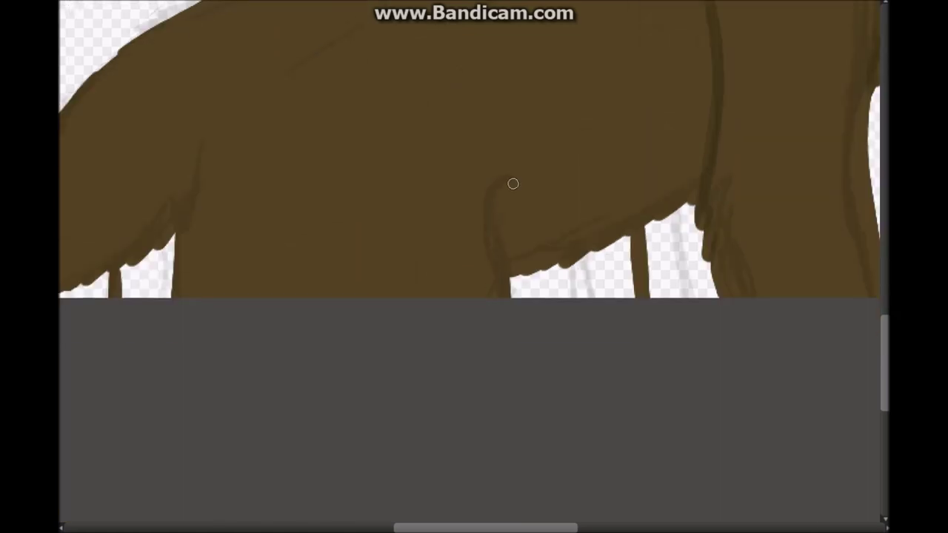
scroll(511, 184, up, 2)
scroll(500, 294, down, 2)
scroll(532, 277, up, 3)
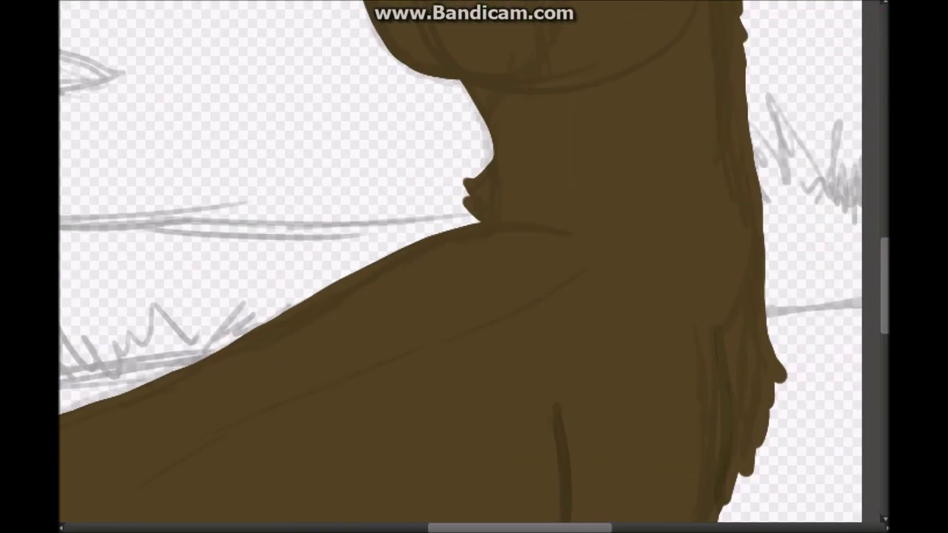
- Trace the cheek and shoulder contours in darker brown on the silhouette
scroll(532, 277, down, 2)
scroll(600, 269, up, 3)
drag(591, 264, 567, 334)
drag(553, 326, 508, 370)
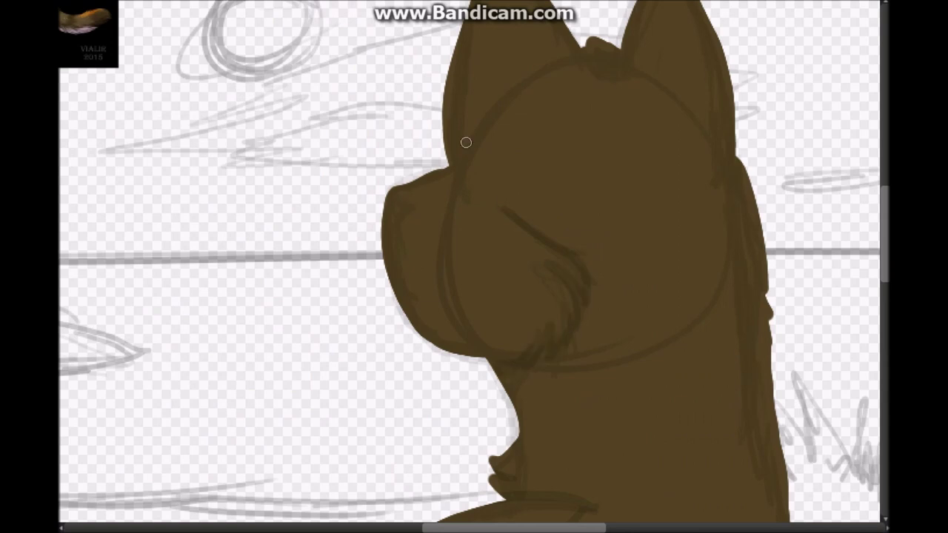
key(ctrl+0)
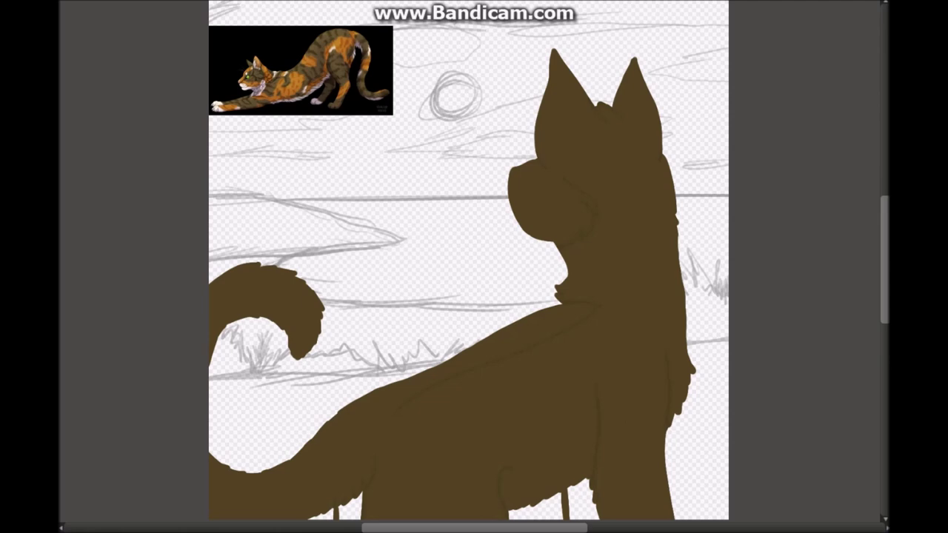
- Fill in the far hind leg and far front leg beneath the cat's body with brown
scroll(474, 267, up, 3)
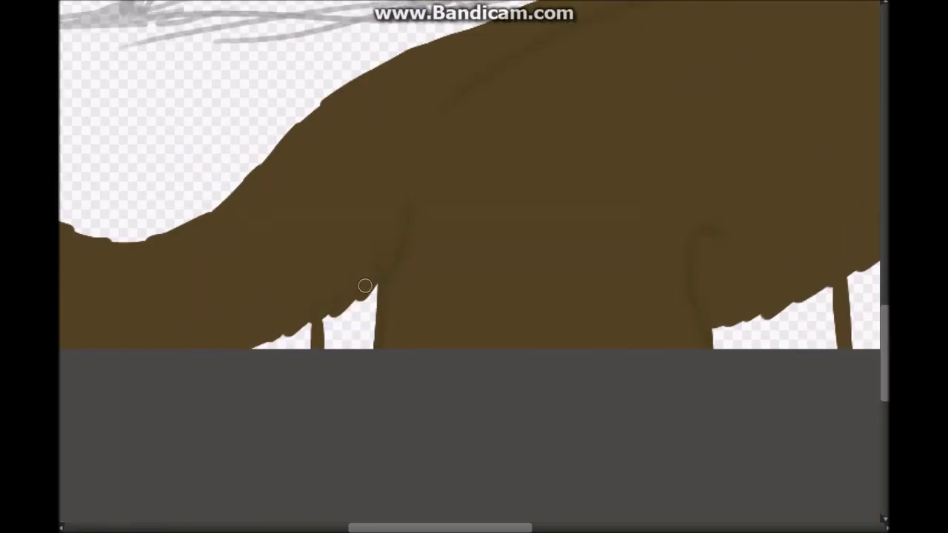
scroll(781, 212, right, 5)
scroll(585, 278, down, 3)
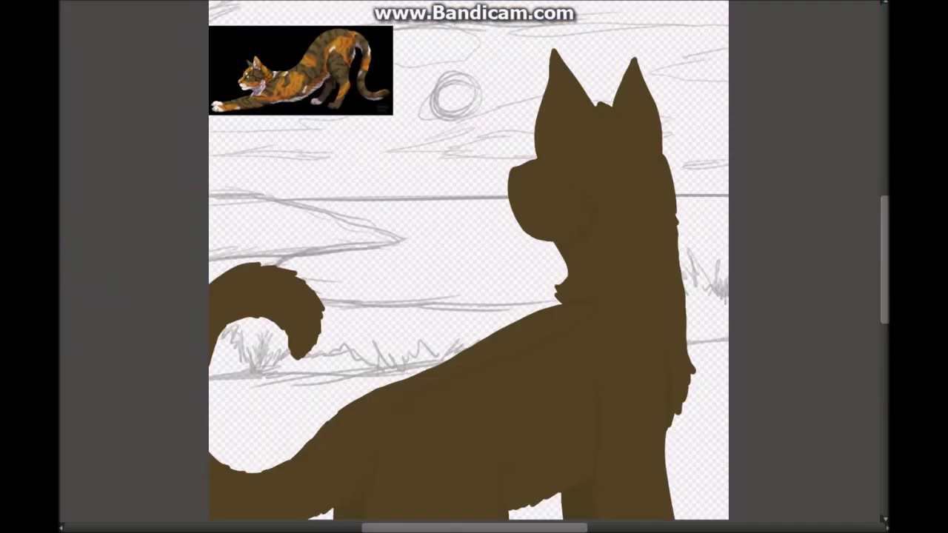
- Paint off-white fur with ragged edges on the cat's muzzle and throat
scroll(474, 267, up, 3)
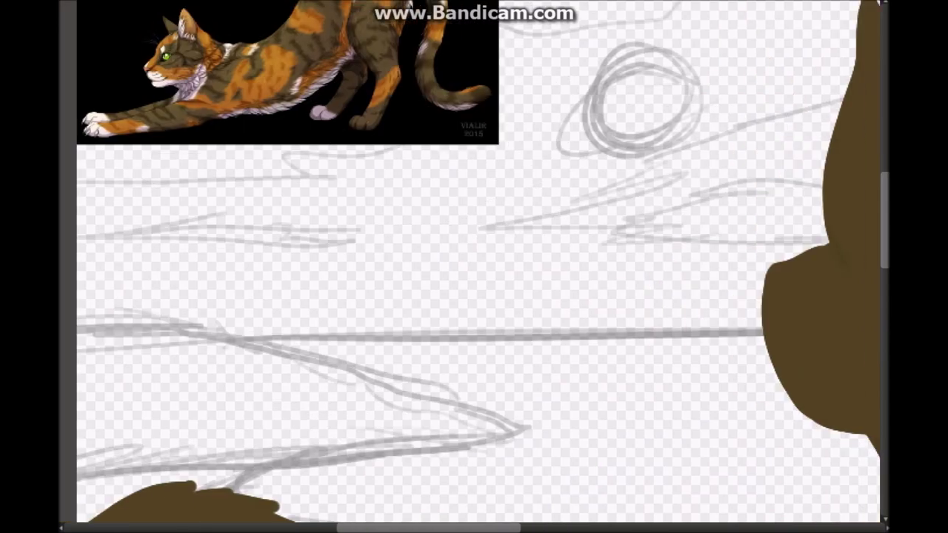
scroll(474, 267, right, 3)
mouse_move(696, 263)
mouse_down()
mouse_move(700, 312)
mouse_move(683, 349)
mouse_move(714, 364)
mouse_move(748, 426)
mouse_move(719, 251)
mouse_up()
scroll(474, 267, up, 3)
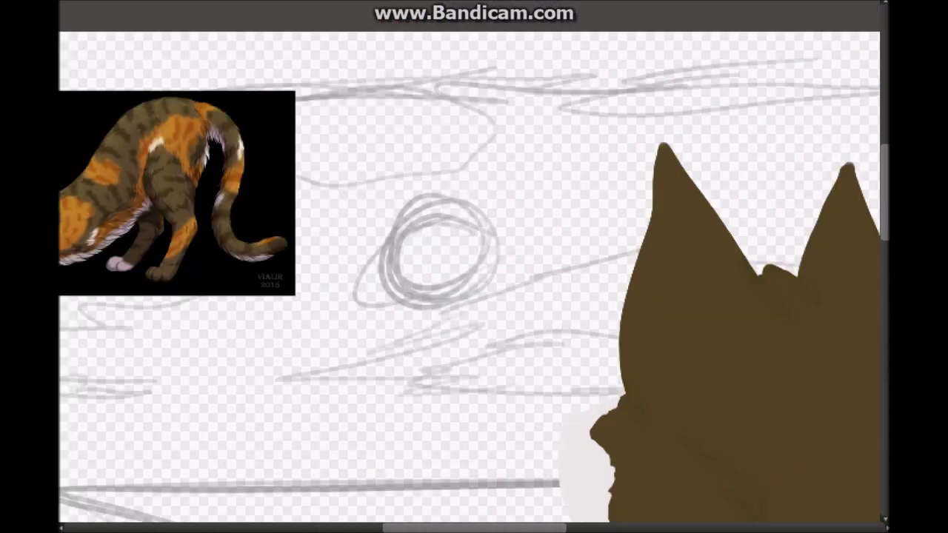
scroll(474, 267, up, 3)
mouse_move(511, 259)
mouse_down()
mouse_move(444, 370)
mouse_move(480, 277)
mouse_move(540, 256)
mouse_up()
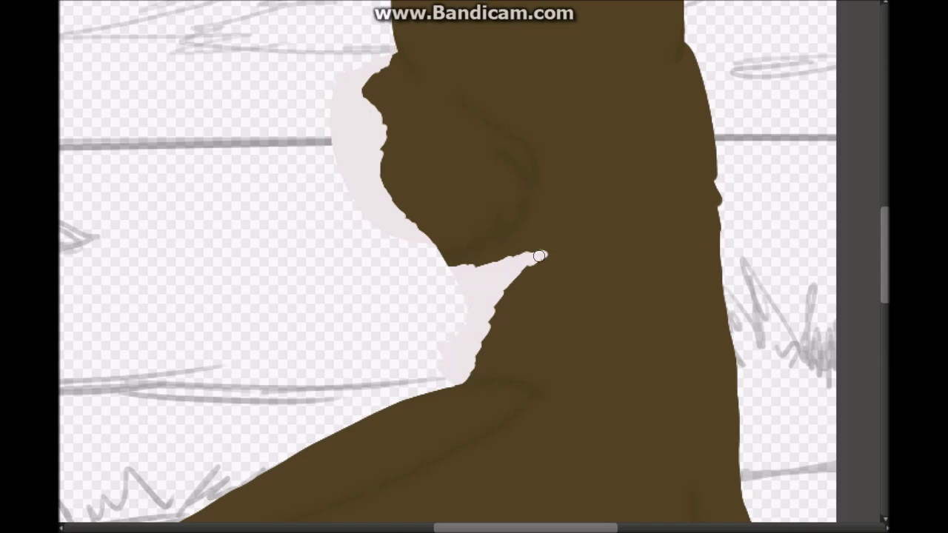
- Paint off-white fur along the outer edge of the cat's chest
scroll(474, 267, down, 3)
scroll(474, 267, right, 3)
mouse_move(519, 96)
mouse_down()
mouse_move(542, 246)
mouse_move(512, 464)
mouse_up()
scroll(474, 266, up, 3)
scroll(474, 266, down, 5)
scroll(474, 266, left, 2)
- Paint a ragged off-white strip along the cat's belly and the underside of the haunch
mouse_move(569, 300)
mouse_down()
mouse_move(500, 358)
mouse_move(373, 365)
mouse_move(489, 345)
mouse_move(577, 256)
mouse_move(537, 319)
mouse_move(421, 358)
mouse_up()
scroll(421, 359, up, 3)
scroll(422, 359, down, 3)
scroll(421, 358, left, 2)
mouse_move(700, 297)
mouse_down()
mouse_move(637, 362)
mouse_move(567, 398)
mouse_up()
scroll(700, 298, up, 3)
mouse_move(487, 307)
mouse_down()
mouse_move(290, 417)
mouse_move(529, 220)
mouse_move(437, 319)
mouse_up()
scroll(371, 474, down, 5)
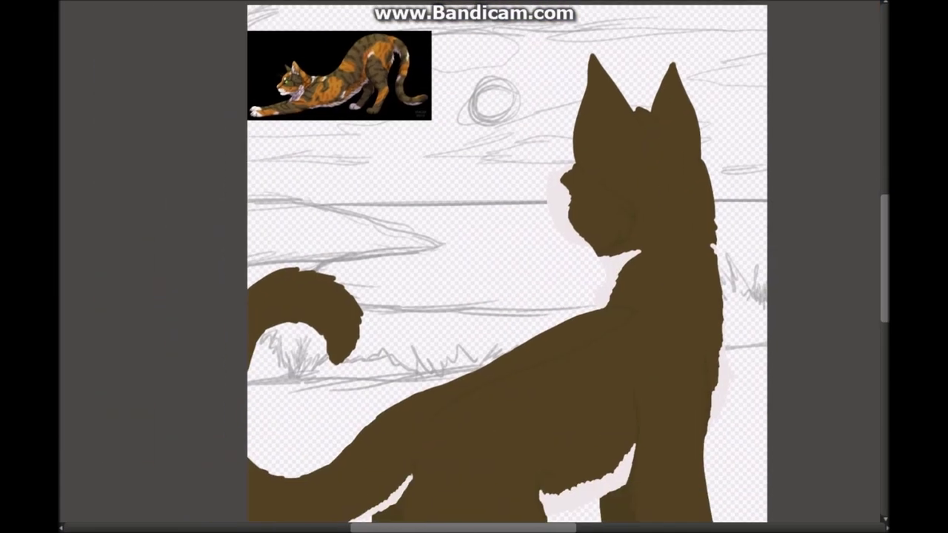
scroll(373, 470, up, 3)
drag(465, 273, 450, 297)
key(ctrl+z)
scroll(460, 283, up, 10)
scroll(460, 283, left, 4)
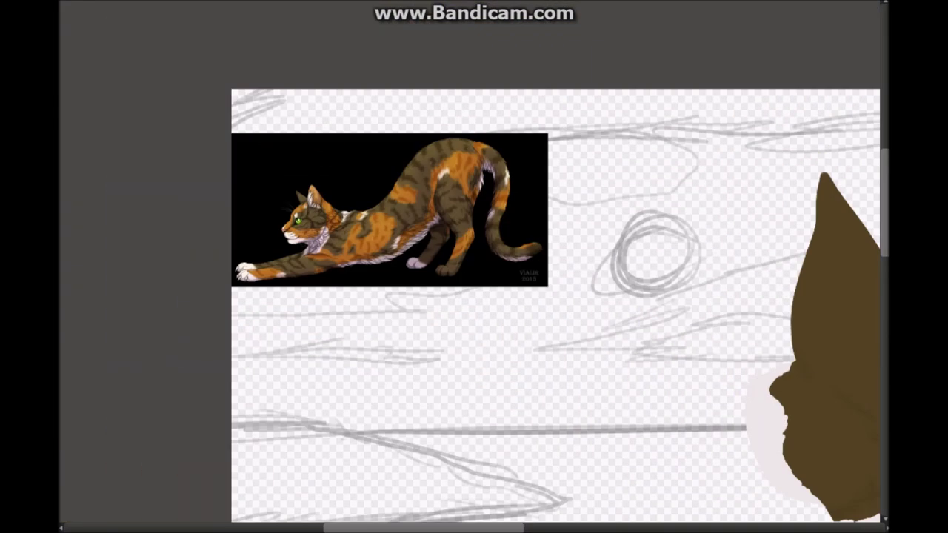
scroll(487, 210, down, 10)
click(487, 209)
key(ctrl+z)
- Fill the ear on the muzzle side with orange and outline the face patch along the muzzle and jaw in orange
scroll(487, 210, up, 8)
scroll(666, 223, right, 3)
mouse_move(666, 148)
mouse_down()
mouse_move(716, 269)
mouse_move(650, 211)
mouse_move(629, 287)
mouse_up()
scroll(673, 191, up, 2)
mouse_move(607, 244)
mouse_down()
mouse_move(578, 337)
mouse_move(660, 504)
mouse_up()
- Undo the orange outline strokes along the muzzle and jaw, keeping the orange ear
scroll(659, 503, down, 3)
scroll(554, 365, up, 1)
key(ctrl+z)
key(ctrl+z)
key(ctrl+z)
key(ctrl+z)
key(ctrl+z)
key(ctrl+z)
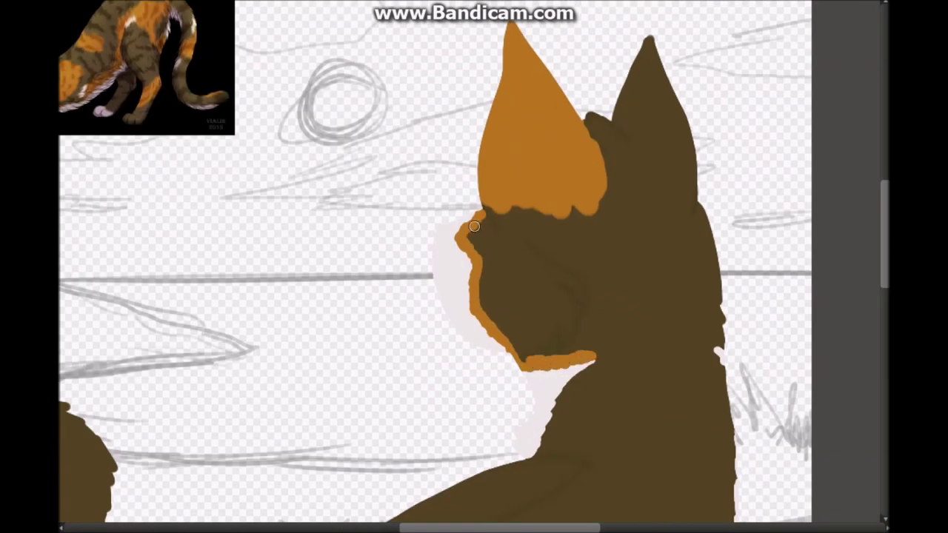
key(ctrl+y)
- Paint an orange stripe curving from the top of the head between the ears down the back of the head
scroll(702, 152, up, 1)
mouse_move(702, 152)
mouse_down()
mouse_move(717, 200)
mouse_move(770, 233)
mouse_up()
scroll(635, 259, up, 2)
scroll(635, 258, down, 2)
scroll(614, 371, up, 2)
drag(614, 371, 546, 125)
key(ctrl+z)
- Outline orange coat patches on the cat's back and shoulder
drag(508, 95, 614, 339)
mouse_move(444, 138)
mouse_down()
mouse_move(417, 192)
mouse_move(514, 100)
mouse_up()
scroll(585, 257, up, 1)
drag(585, 258, 673, 369)
scroll(673, 368, down, 2)
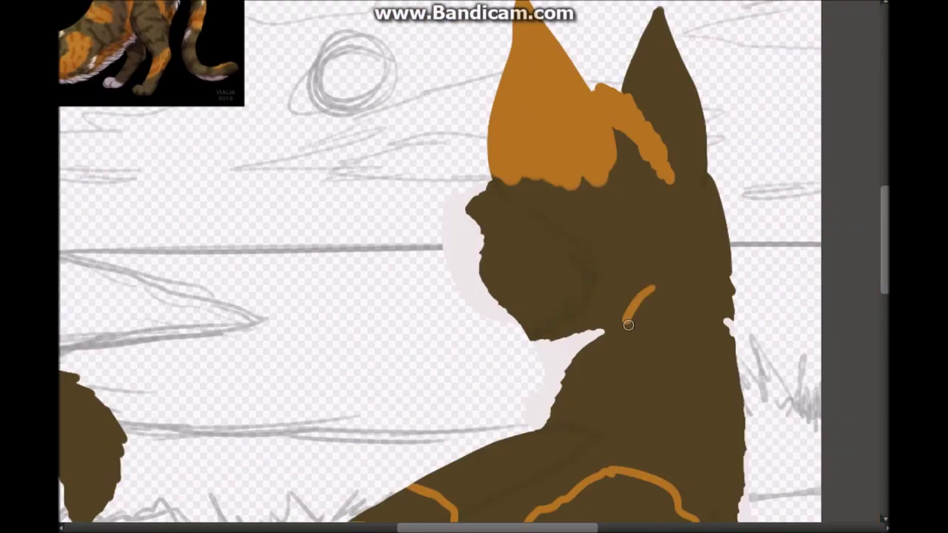
- Outline a jagged orange patch on the back of the cat's neck
scroll(650, 290, up, 2)
drag(569, 283, 574, 391)
drag(414, 391, 468, 271)
scroll(468, 271, up, 5)
scroll(404, 480, down, 2)
scroll(404, 480, up, 1)
scroll(352, 476, down, 2)
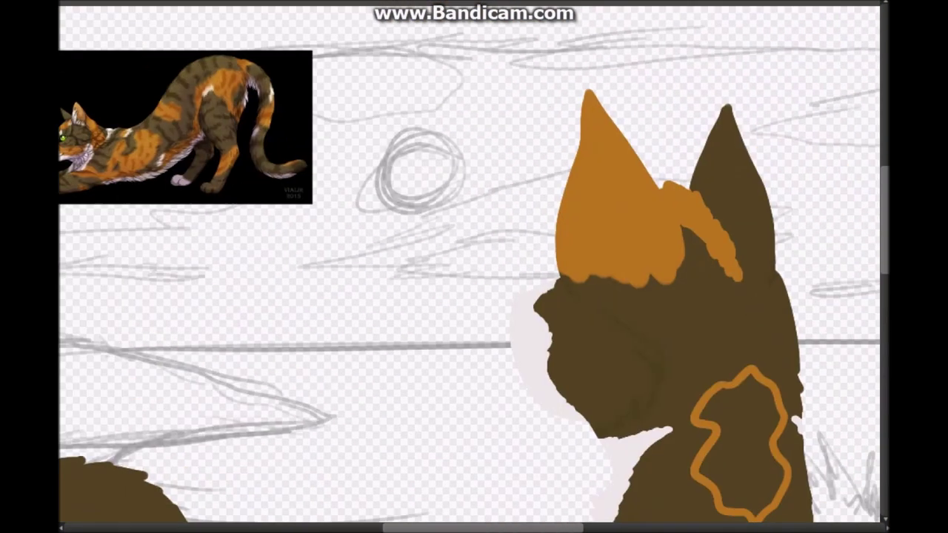
- Extend the solid orange ear patch down over the forehead and fill the orange patch on the hind leg
drag(592, 245, 630, 311)
drag(577, 259, 626, 300)
scroll(608, 282, up, 2)
scroll(521, 392, down, 3)
click(292, 274)
key(ctrl+z)
mouse_move(326, 330)
mouse_down()
mouse_move(240, 384)
mouse_move(297, 320)
mouse_move(281, 271)
mouse_move(363, 343)
mouse_move(372, 267)
mouse_up()
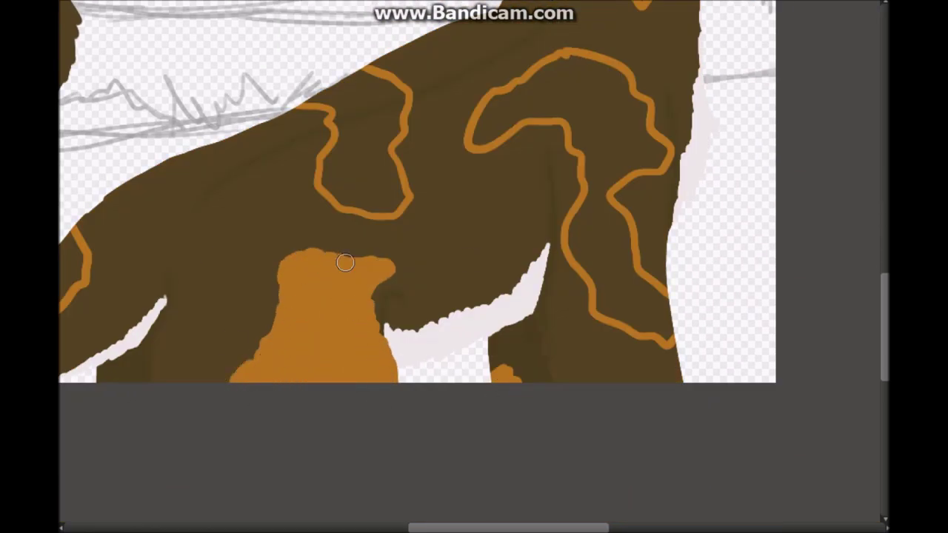
- Fill in the outlined orange patches on the shoulder, the tail and the rump
scroll(345, 263, right, 3)
scroll(345, 263, up, 1)
mouse_move(326, 148)
mouse_down()
mouse_move(274, 185)
mouse_move(348, 145)
mouse_move(369, 116)
mouse_move(385, 170)
mouse_move(376, 275)
mouse_move(447, 376)
mouse_move(457, 339)
mouse_move(402, 249)
mouse_move(423, 158)
mouse_move(417, 223)
mouse_move(452, 146)
mouse_up()
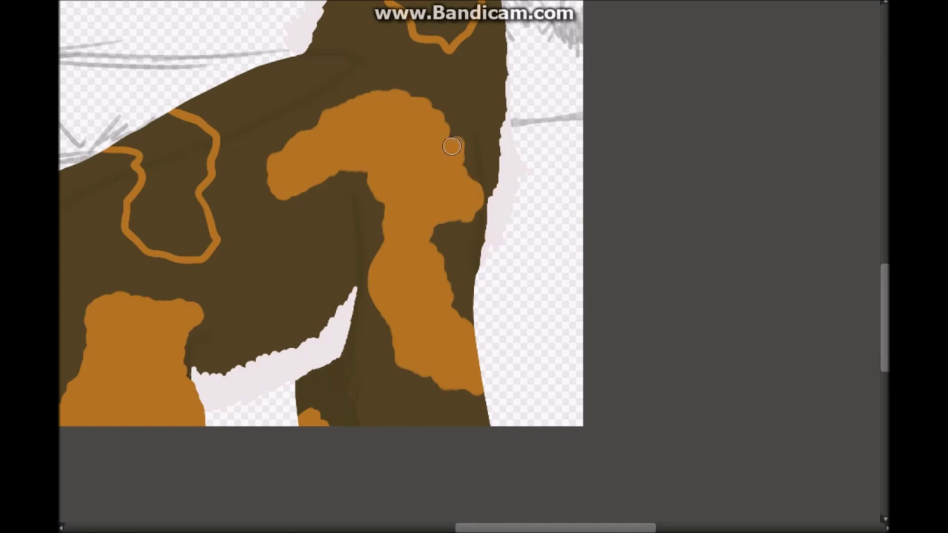
scroll(452, 146, left, 5)
scroll(452, 146, up, 1)
drag(292, 157, 397, 149)
mouse_move(264, 419)
mouse_down()
mouse_move(298, 445)
mouse_move(393, 437)
mouse_move(439, 361)
mouse_move(445, 422)
mouse_move(467, 356)
mouse_up()
- Fill the outlined orange patches on the back of the neck and the middle of the back
scroll(467, 356, right, 5)
scroll(467, 355, up, 2)
mouse_move(576, 241)
mouse_down()
mouse_move(552, 333)
mouse_move(583, 213)
mouse_move(593, 326)
mouse_up()
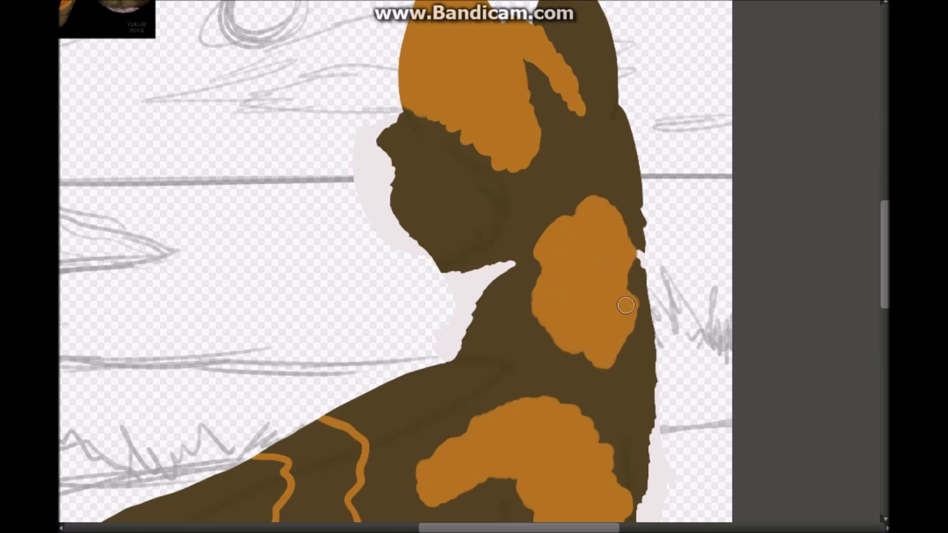
scroll(519, 311, down, 3)
scroll(518, 311, left, 3)
mouse_move(406, 295)
mouse_down()
mouse_move(502, 398)
mouse_move(490, 271)
mouse_move(448, 355)
mouse_up()
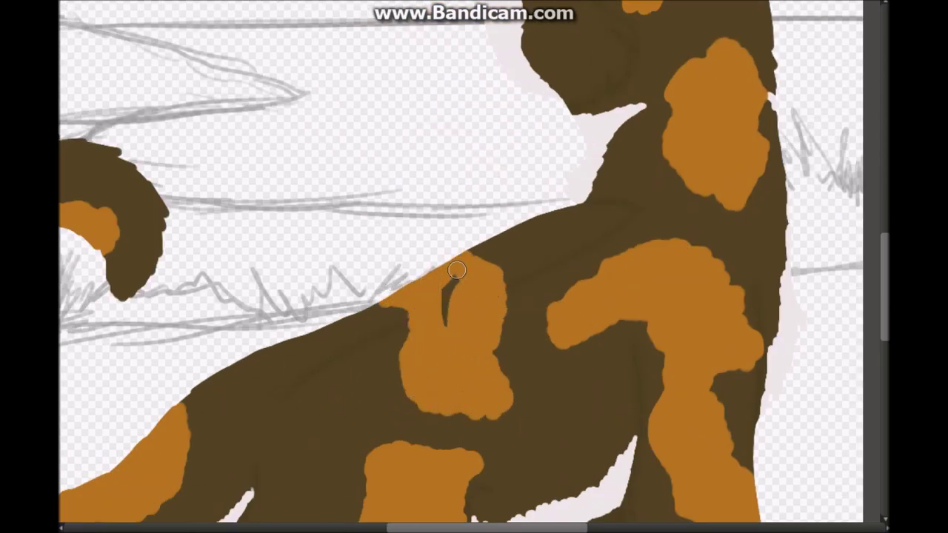
- Dab short darker orange stripes over the orange patches on the back and shoulder
scroll(448, 356, down, 3)
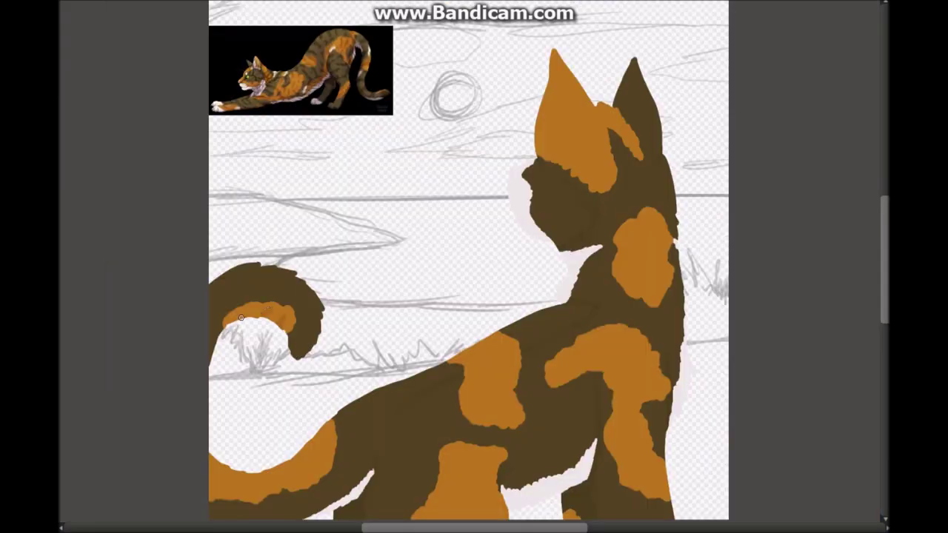
scroll(487, 224, up, 2)
click(511, 194)
click(552, 212)
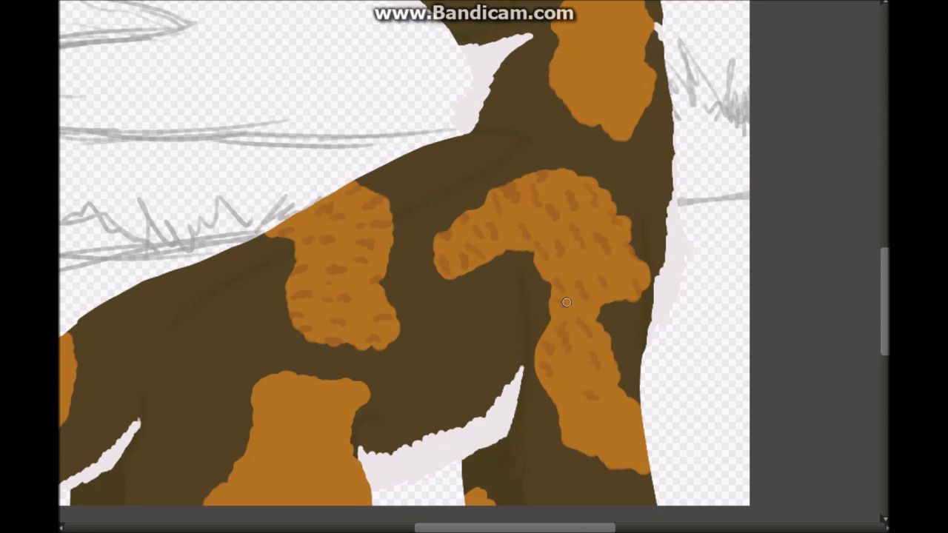
drag(222, 334, 630, 259)
- Paint short darker orange stripes across the orange patches on the tail and rump
drag(453, 271, 443, 305)
drag(421, 303, 406, 341)
drag(404, 348, 394, 368)
drag(461, 323, 448, 339)
drag(369, 344, 362, 367)
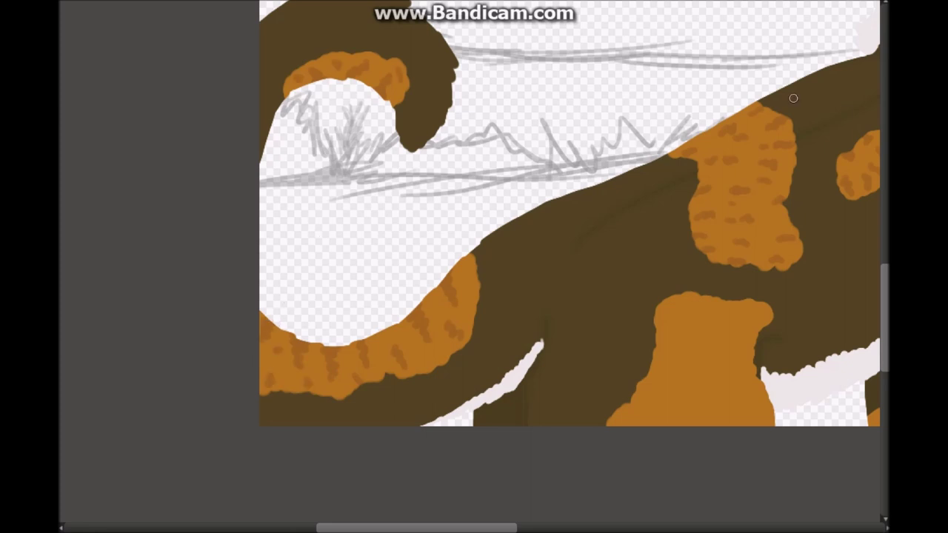
- Add longer, denser darker orange stripes to the orange patch on the middle of the back
drag(696, 213, 733, 221)
drag(762, 156, 799, 170)
drag(755, 119, 774, 135)
drag(765, 225, 803, 252)
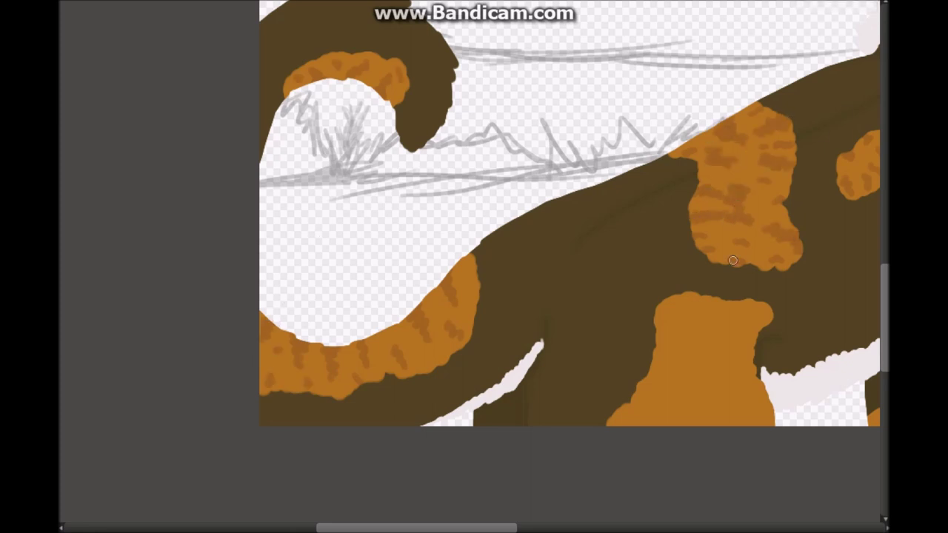
- Thicken the darker orange stripes on the patch running from the shoulder down the front leg
scroll(666, 92, right, 5)
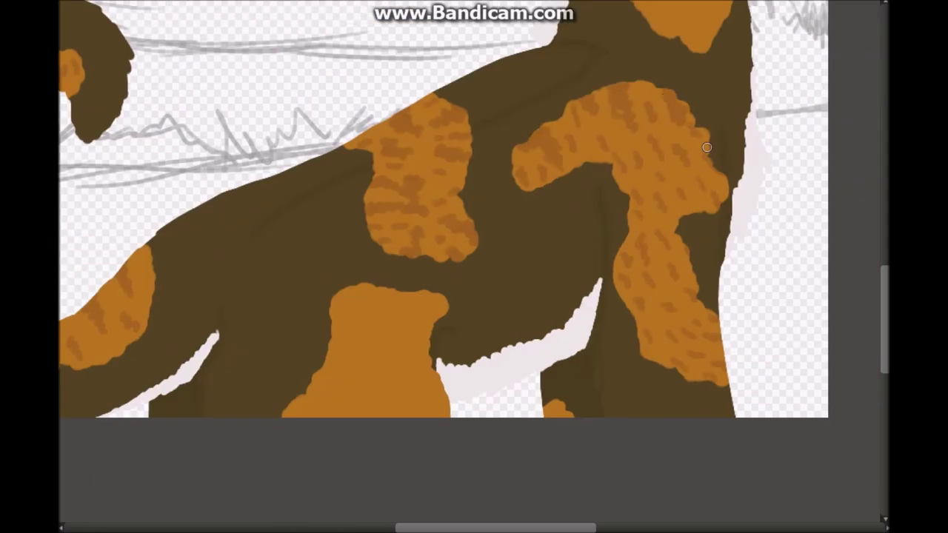
drag(629, 190, 655, 214)
drag(620, 155, 634, 166)
drag(622, 148, 634, 165)
drag(601, 154, 612, 161)
drag(683, 326, 730, 334)
drag(652, 355, 679, 371)
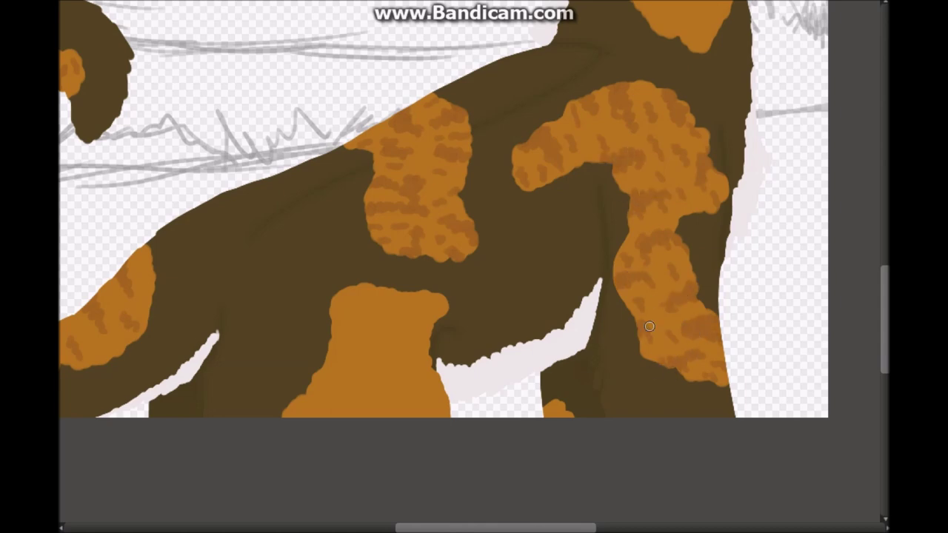
drag(711, 367, 726, 378)
- Paint darker orange stripes over the orange patch on the hind leg
scroll(518, 281, down, 1)
scroll(519, 281, left, 2)
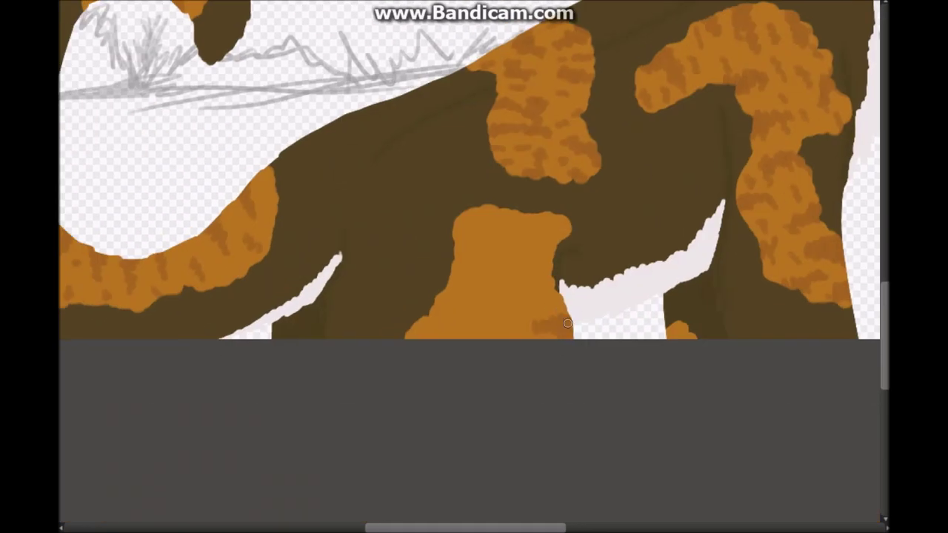
drag(522, 278, 554, 292)
drag(463, 203, 496, 228)
drag(453, 253, 479, 267)
drag(437, 297, 457, 318)
drag(560, 216, 547, 240)
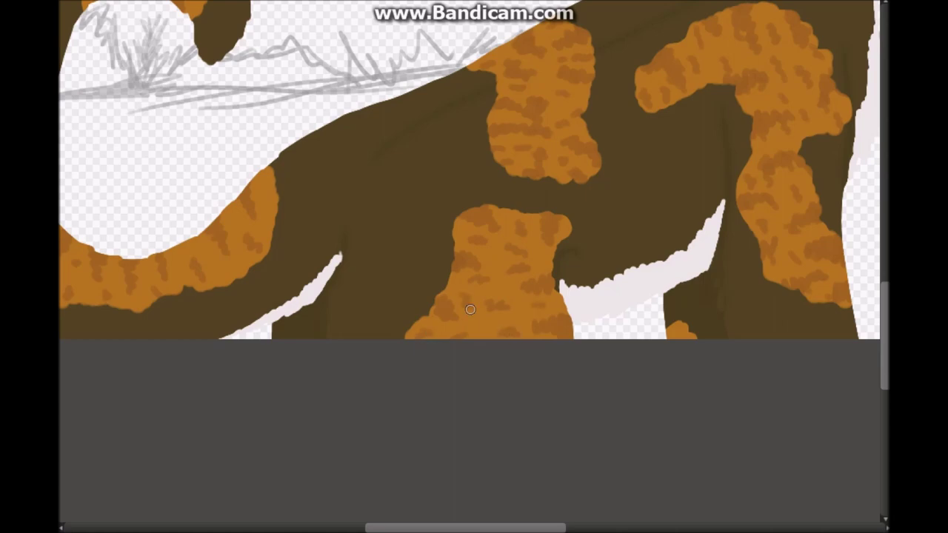
- Paint darker orange stripes across the orange patch on the back of the neck
scroll(510, 324, left, 3)
scroll(510, 323, up, 1)
scroll(518, 281, right, 3)
scroll(518, 281, up, 2)
scroll(519, 259, left, 2)
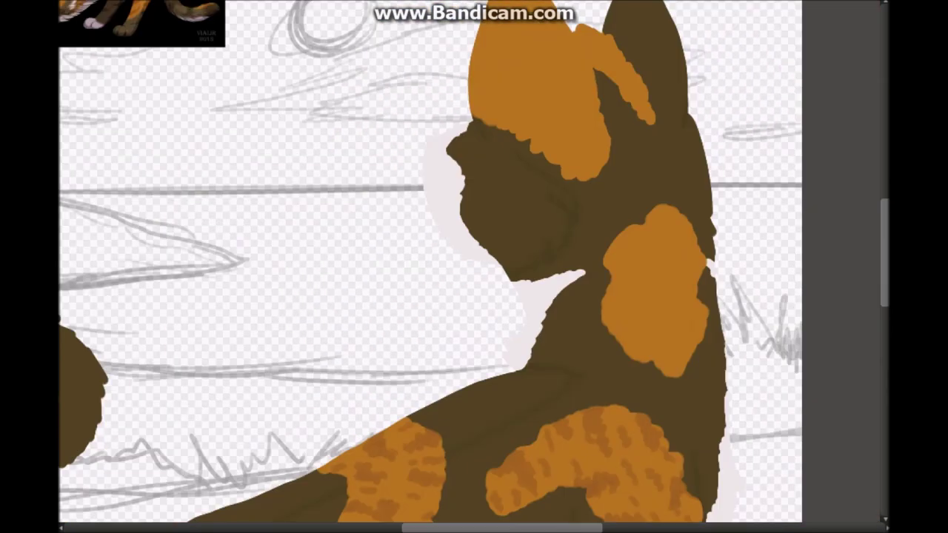
scroll(548, 237, right, 2)
drag(575, 220, 566, 229)
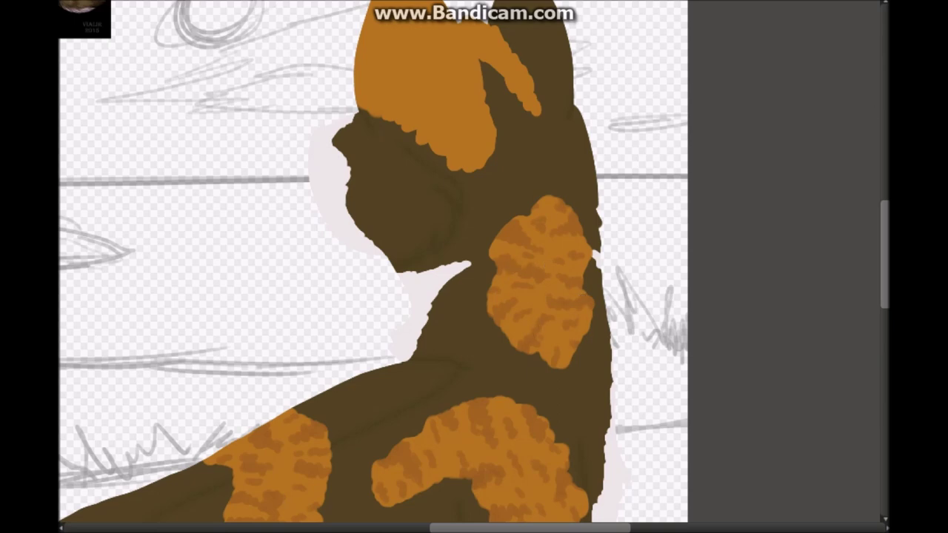
- Paint darker orange stripes over the orange ear, forehead and the streak between the ears
scroll(475, 267, down, 3)
scroll(474, 266, left, 3)
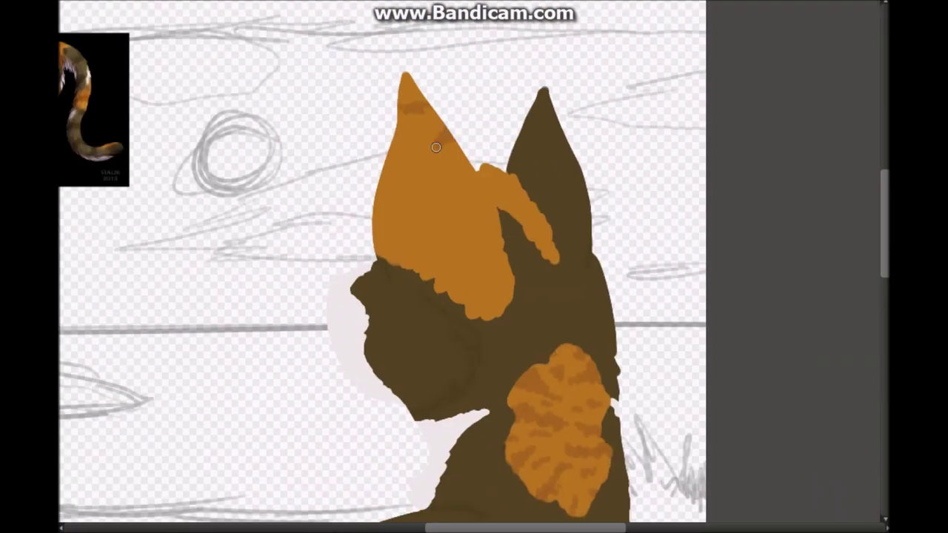
drag(488, 251, 498, 261)
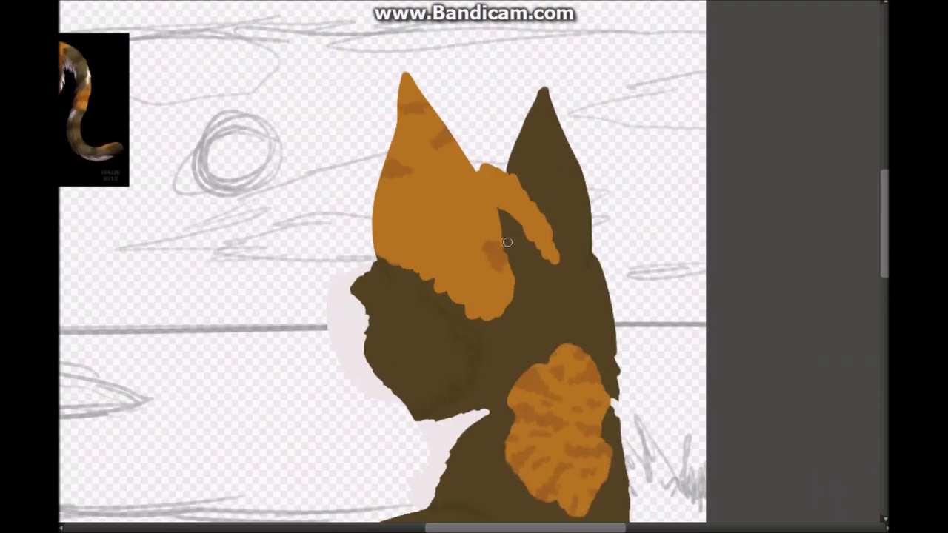
mouse_move(557, 239)
mouse_down()
mouse_move(493, 171)
mouse_move(404, 255)
mouse_move(518, 269)
mouse_move(428, 259)
mouse_up()
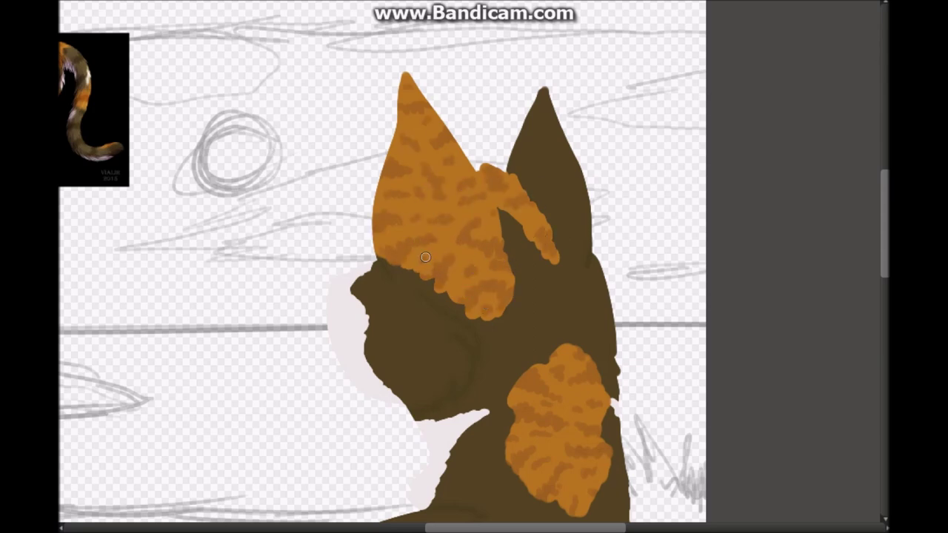
- Paint jagged dark brown stripes on the brown fur of the back, belly, flank and base of the neck
key(ctrl+minus)
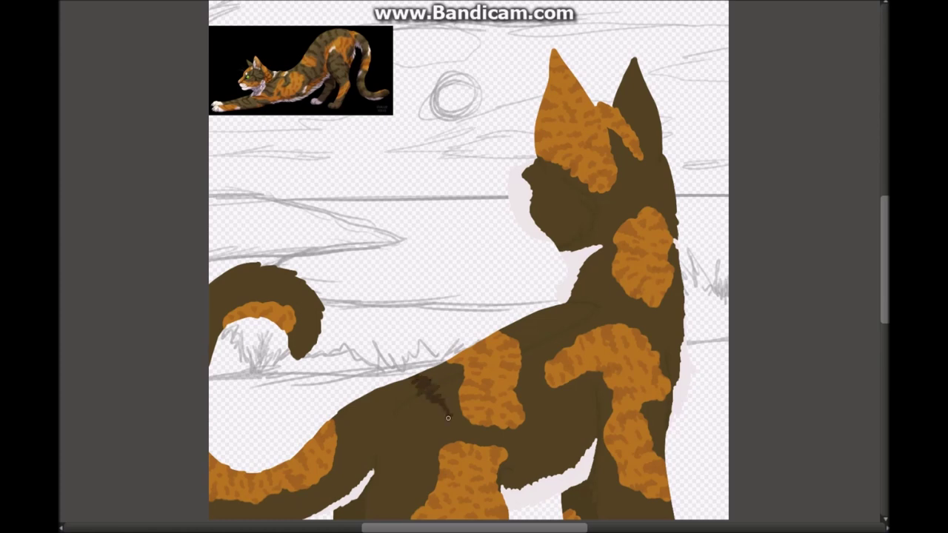
drag(562, 327, 590, 386)
drag(533, 330, 456, 412)
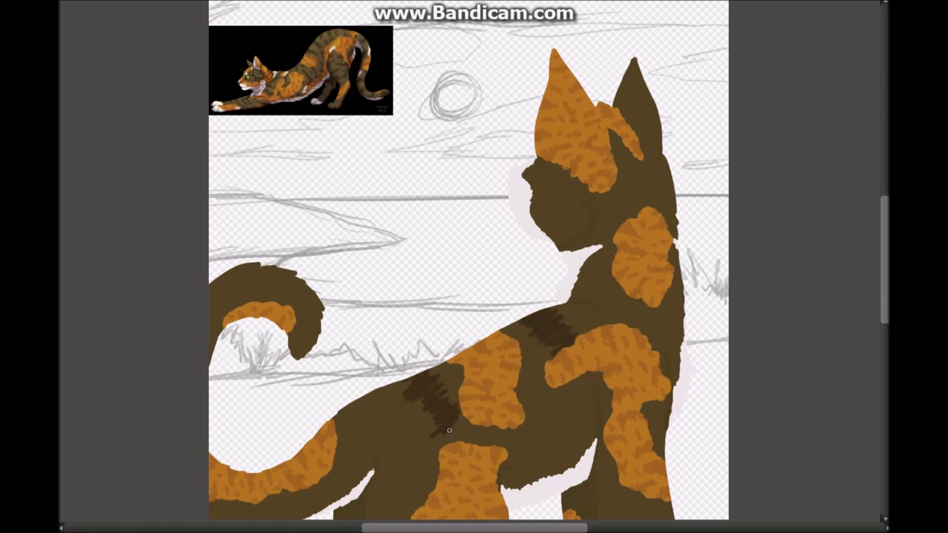
mouse_move(595, 417)
mouse_down()
mouse_move(563, 463)
mouse_move(530, 476)
mouse_up()
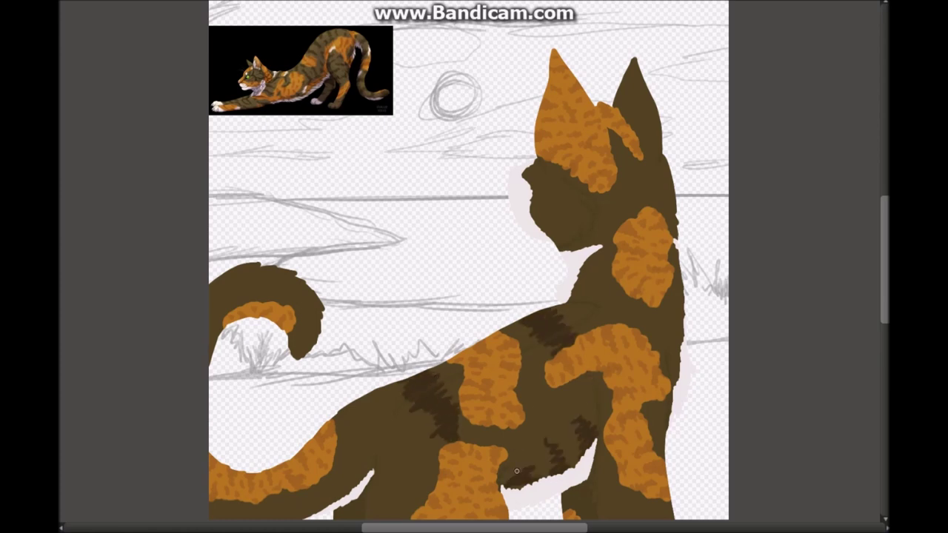
drag(375, 390, 363, 441)
drag(463, 366, 450, 381)
mouse_move(607, 282)
mouse_down()
mouse_move(572, 300)
mouse_move(674, 320)
mouse_up()
drag(557, 400, 566, 405)
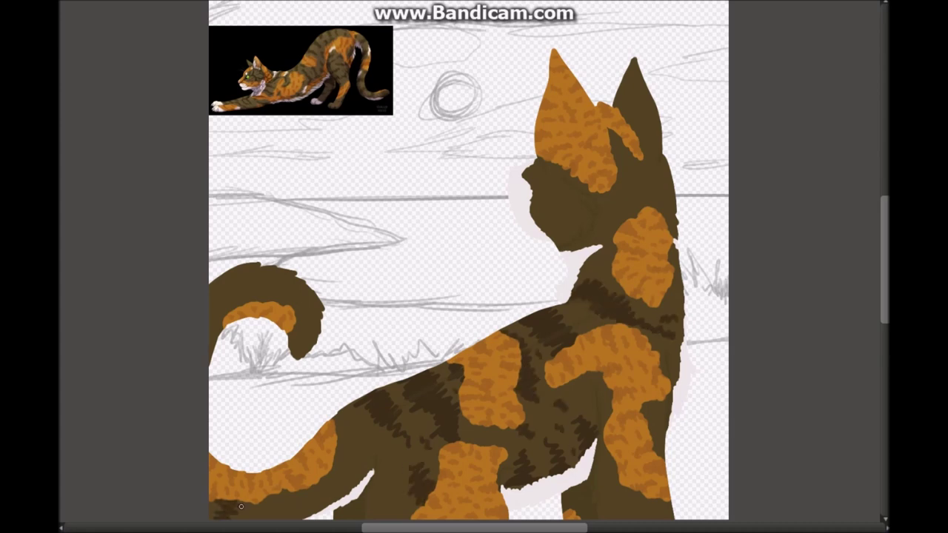
- Add dark brown stripes to the tail base and extend the ones running down the rump and flank
drag(319, 486, 289, 515)
drag(400, 394, 356, 421)
drag(419, 413, 379, 458)
drag(537, 439, 511, 477)
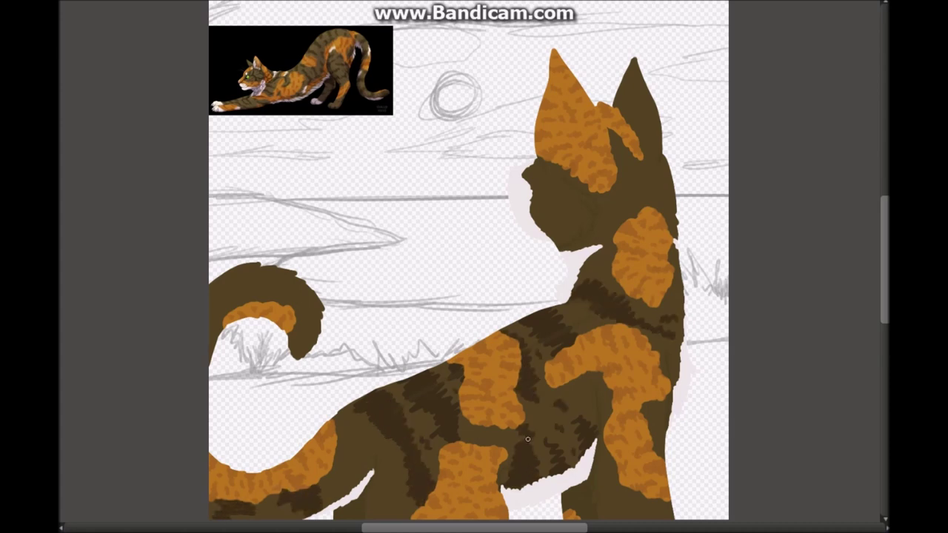
drag(571, 404, 532, 459)
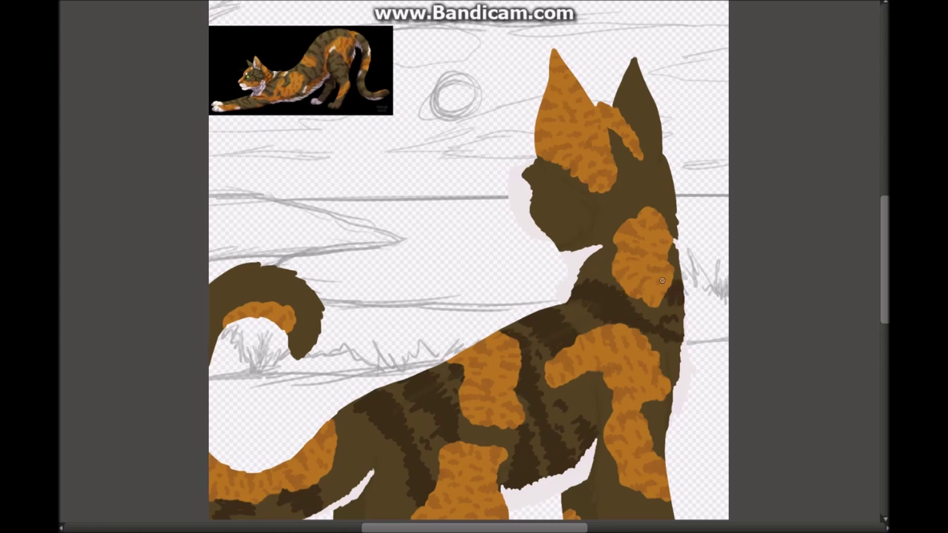
- Paint dark brown bands on the curled tail and dark brown stripes on the haunch and behind the shoulder
drag(283, 280, 308, 325)
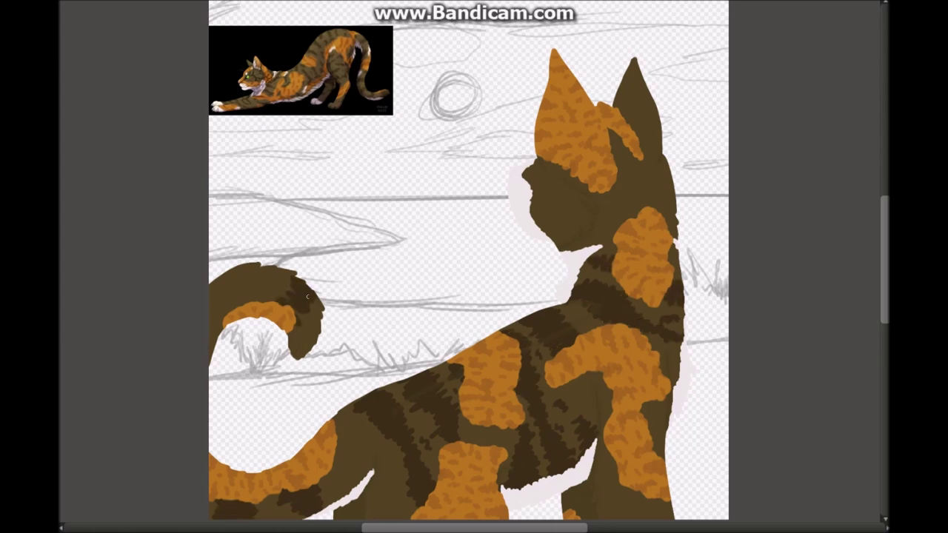
drag(219, 311, 231, 271)
drag(345, 420, 376, 495)
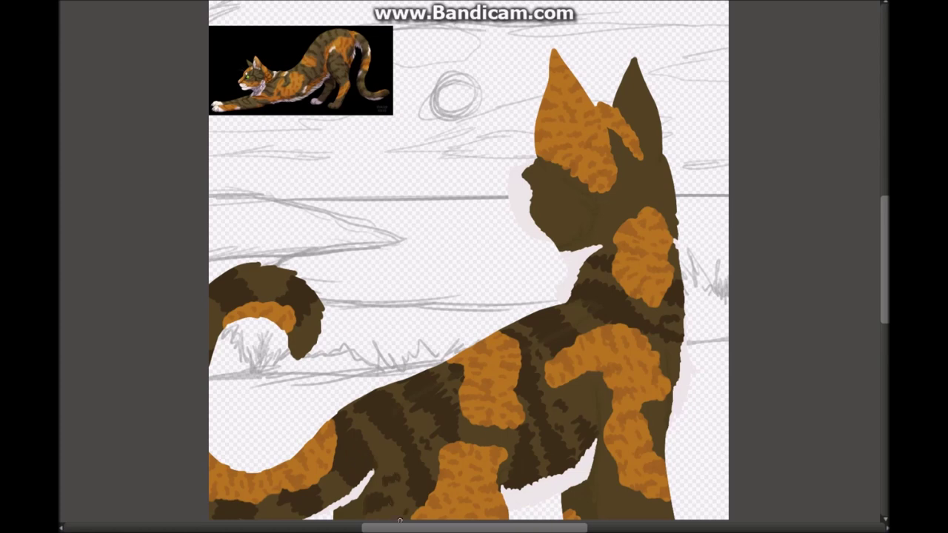
drag(611, 376, 582, 416)
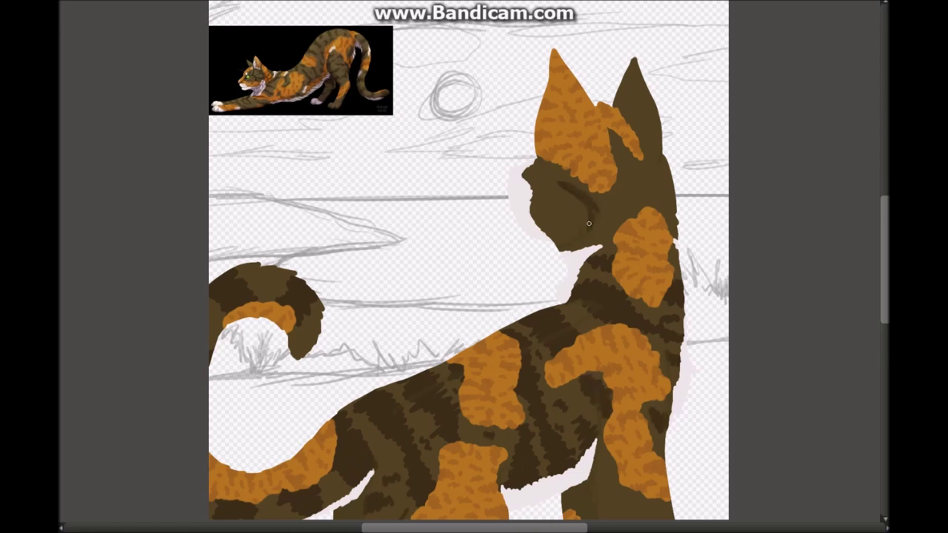
- Paint dark brown stripes on the brown ear and back of the head, and soften the stripes into the coat
drag(644, 85, 651, 135)
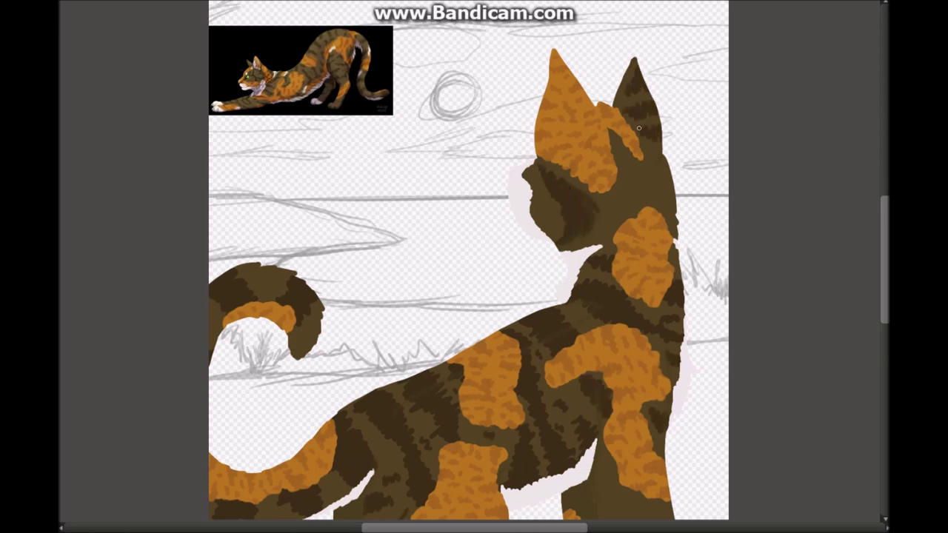
drag(669, 168, 608, 221)
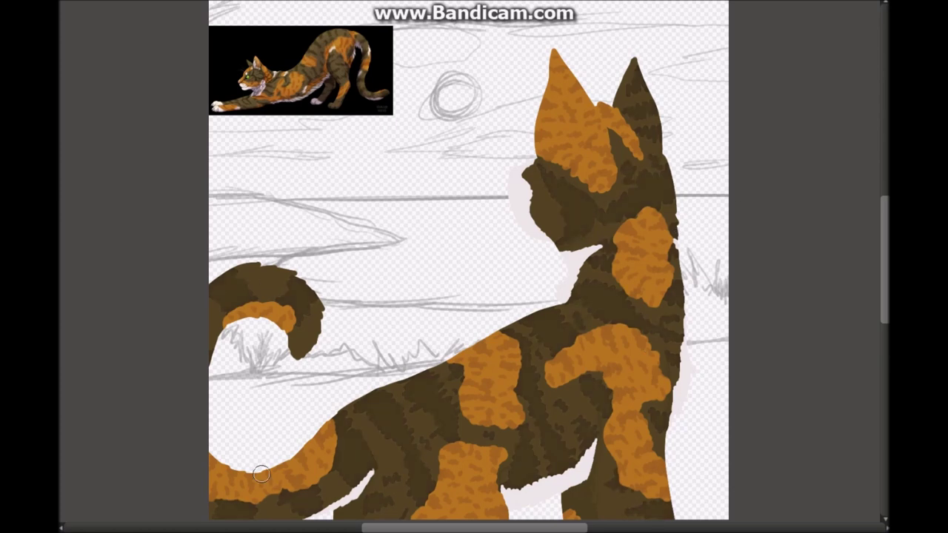
drag(400, 396, 374, 496)
drag(556, 337, 541, 471)
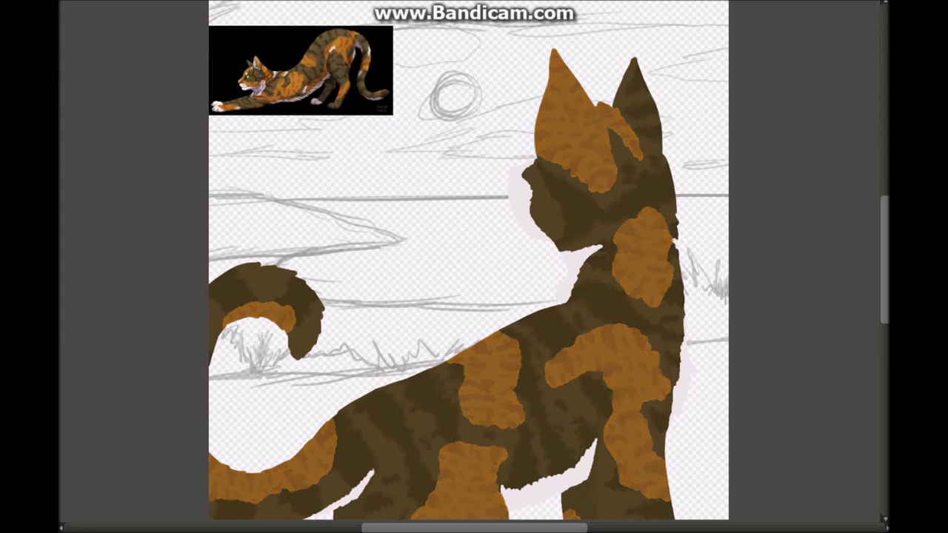
- Paint a small pinkish-brown nose at the muzzle tip and a green eye
scroll(507, 200, up, 5)
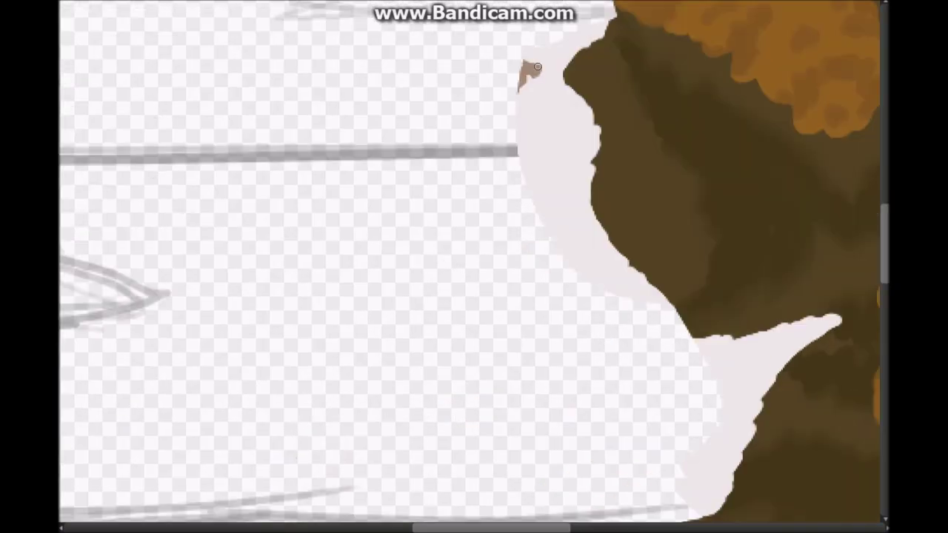
key(ctrl+z)
drag(522, 80, 528, 56)
scroll(521, 84, down, 5)
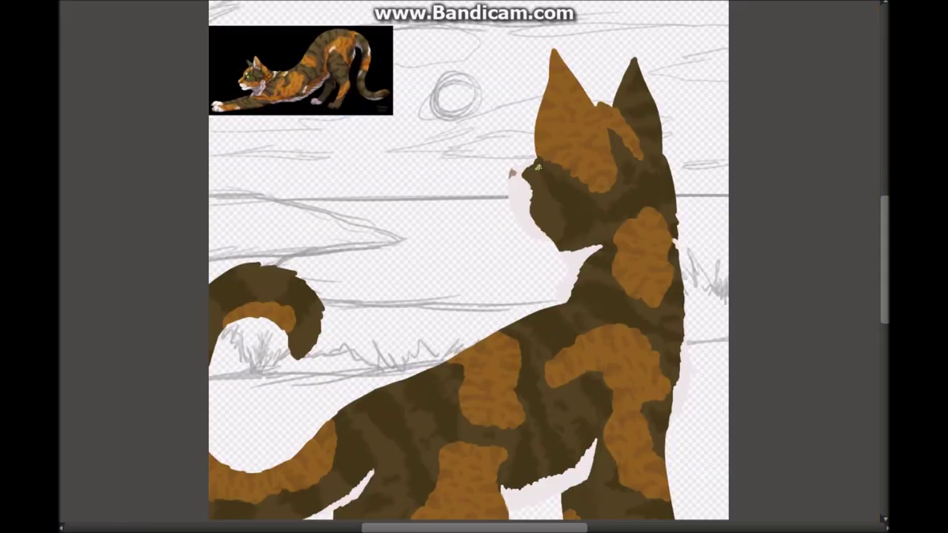
- Draw black shading lines along the leg creases, chest, cheek, jaw and ear edges
drag(514, 456, 504, 517)
drag(599, 434, 591, 518)
drag(593, 486, 565, 500)
drag(671, 348, 675, 434)
mouse_move(374, 470)
mouse_down()
mouse_move(360, 519)
mouse_move(336, 520)
mouse_up()
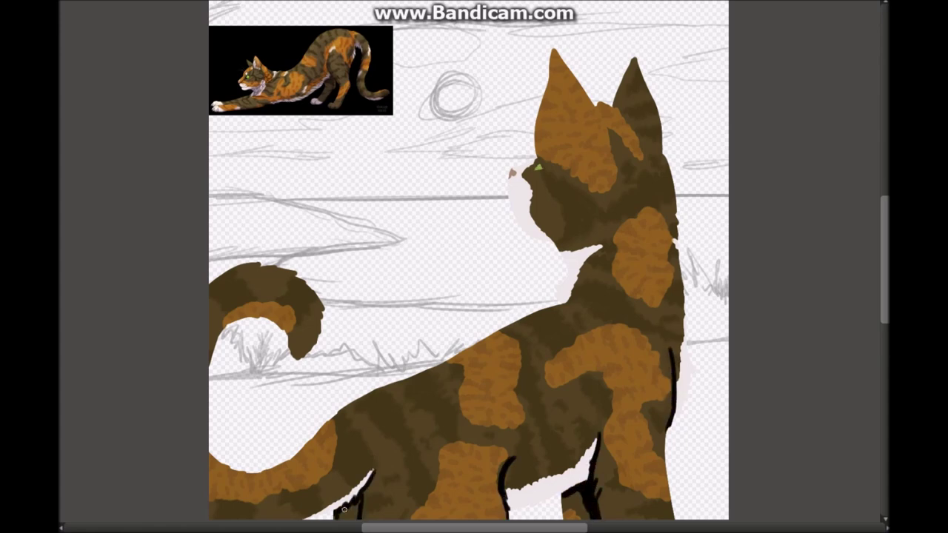
drag(568, 182, 558, 249)
drag(592, 97, 613, 152)
drag(657, 145, 664, 157)
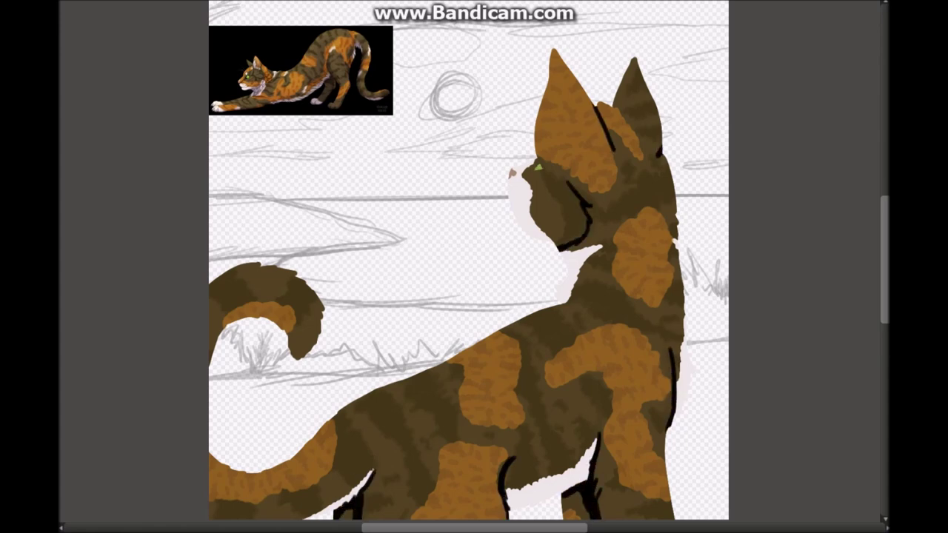
- Soften the black shading lines on the legs, chest, cheek and ears into faint shadows
key(ctrl+z)
key(ctrl+z)
key(ctrl+z)
key(ctrl+z)
key(ctrl+z)
key(ctrl+z)
key(ctrl+z)
key(ctrl+z)
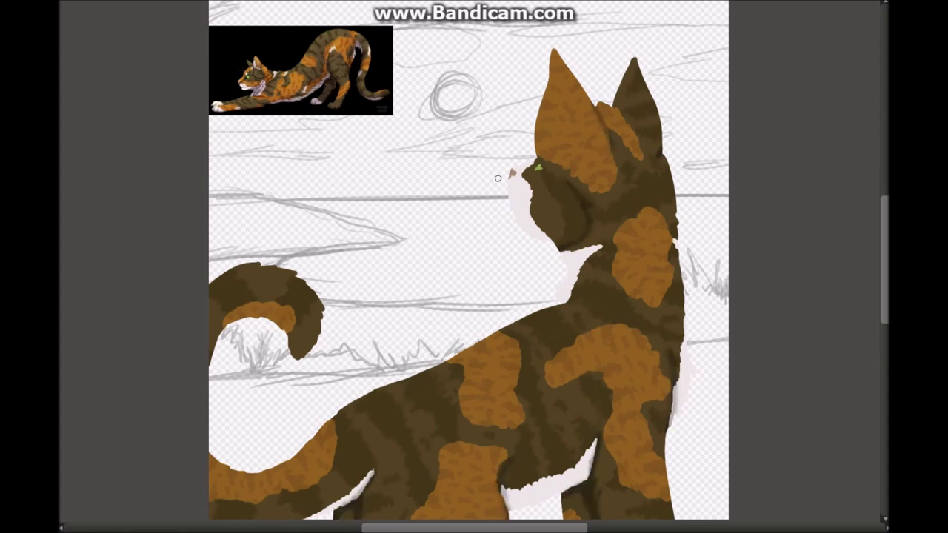
- Paint black shadow shapes over the rear halves of both ears and fill the cat's lower body black below a curved line
drag(554, 52, 604, 159)
drag(634, 59, 662, 159)
drag(563, 74, 593, 157)
drag(676, 249, 335, 490)
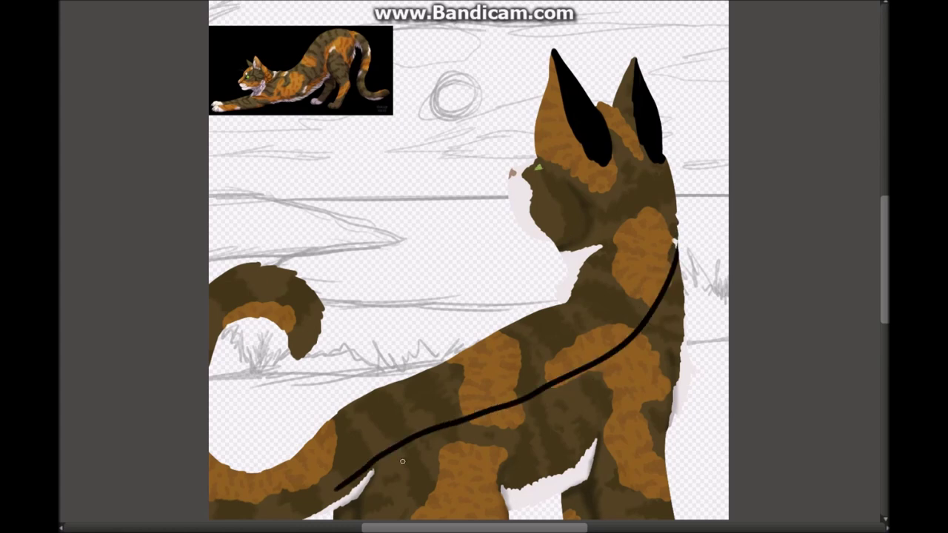
click(402, 462)
click(546, 488)
- Extend the shadow along the hind leg and the tail's underside, and make the whole shadow translucent over the coat
drag(552, 52, 586, 156)
drag(636, 67, 671, 159)
drag(375, 467, 271, 500)
drag(215, 346, 297, 352)
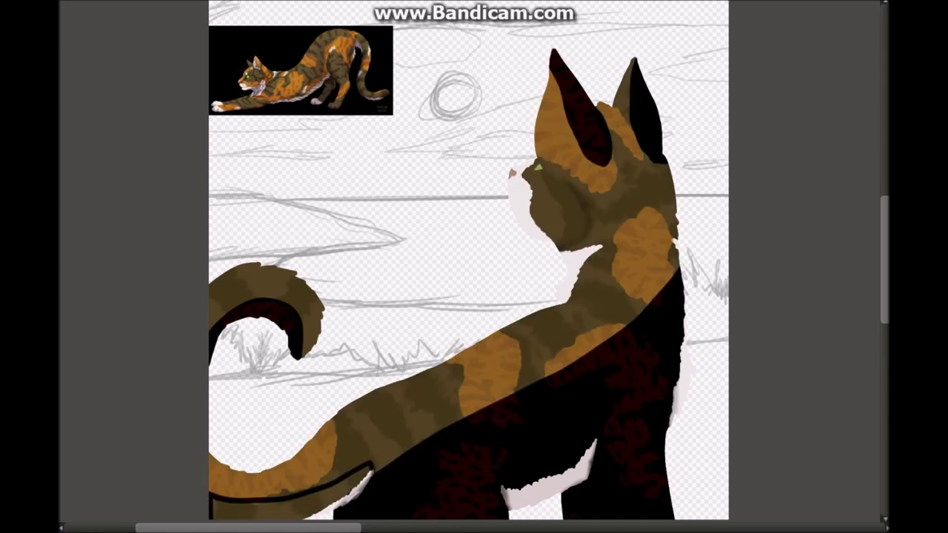
drag(358, 483, 277, 512)
drag(332, 501, 210, 511)
drag(352, 487, 248, 505)
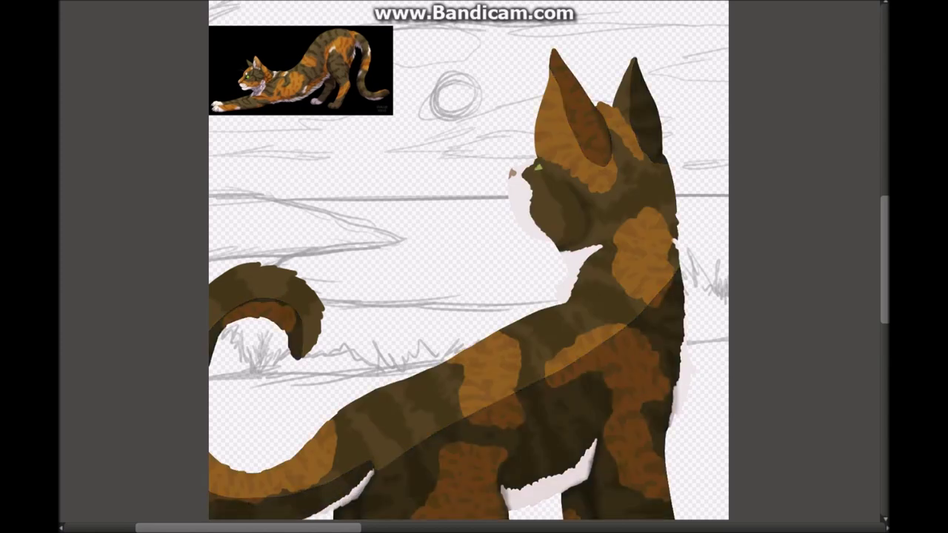
- Paint a light edge along the cat's front ear, face, back and tail, and soften it into a faint highlight
mouse_move(555, 51)
mouse_down()
mouse_move(370, 412)
mouse_move(211, 465)
mouse_up()
drag(238, 273, 320, 330)
mouse_move(211, 465)
mouse_down()
mouse_move(291, 461)
mouse_move(317, 438)
mouse_move(526, 332)
mouse_move(521, 359)
mouse_move(547, 306)
mouse_move(533, 162)
mouse_up()
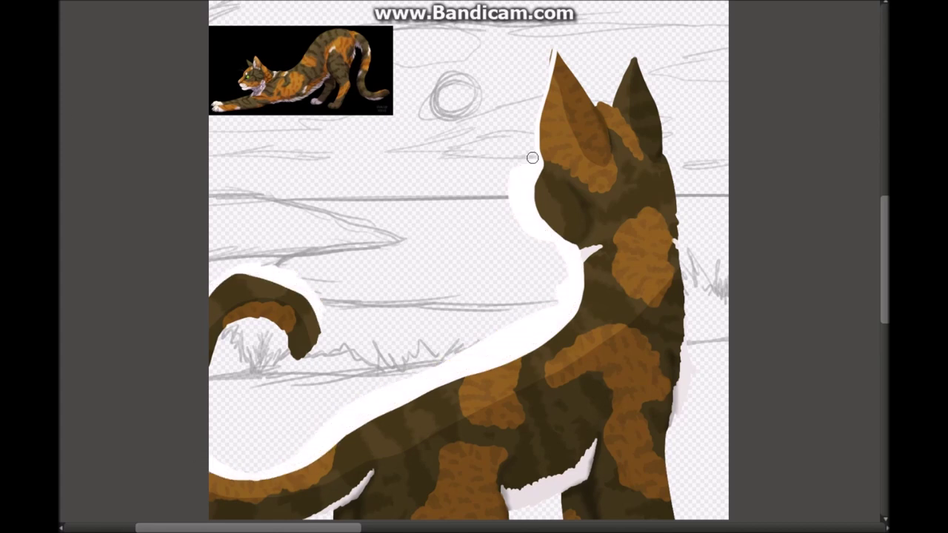
key(ctrl+z)
key(ctrl+z)
key(ctrl+z)
key(ctrl+z)
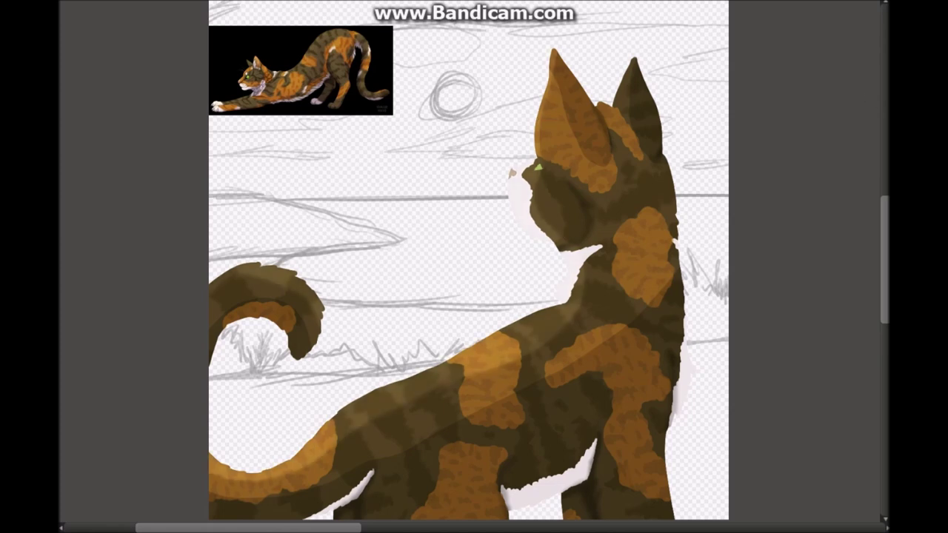
drag(356, 418, 519, 334)
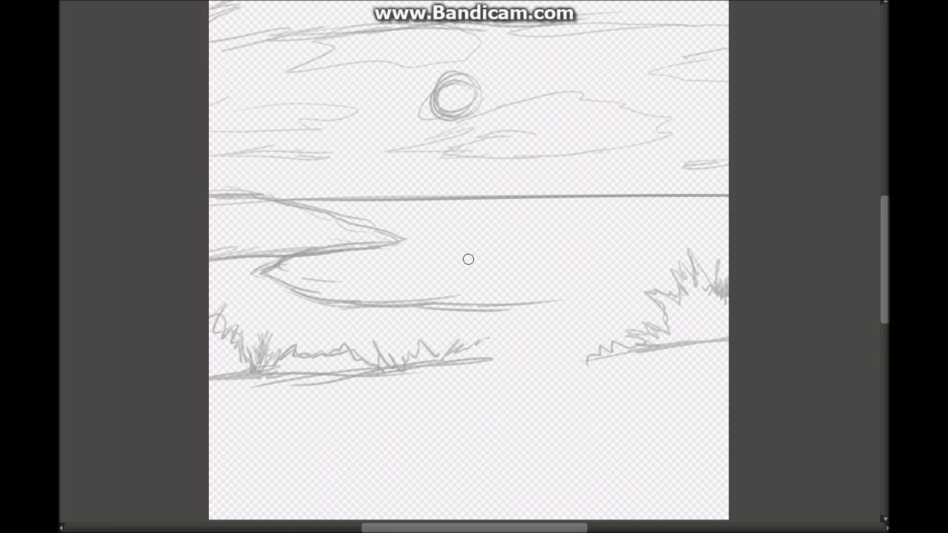
- Block in the foreground hill in dark green and add grass tufts along its upper edge following the sketch
mouse_move(469, 260)
mouse_down()
mouse_move(519, 460)
mouse_move(682, 400)
mouse_up()
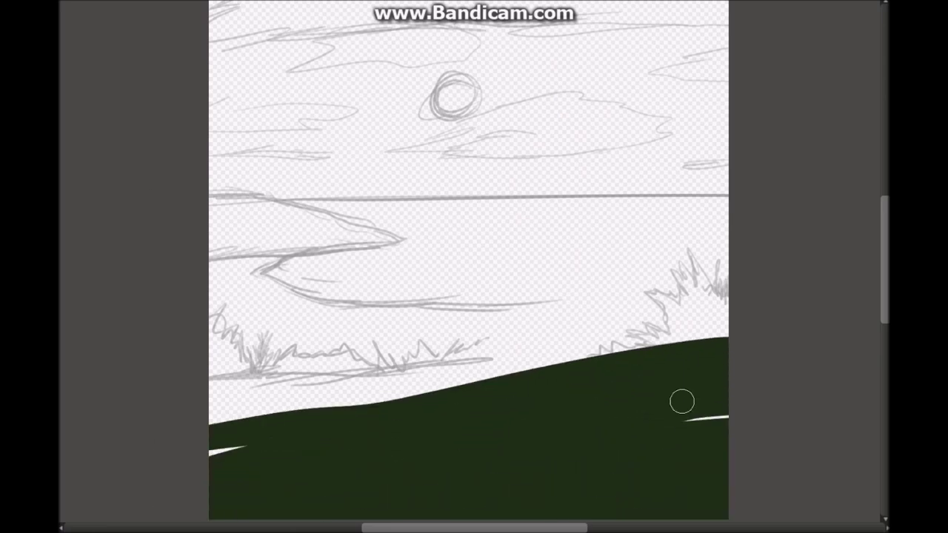
scroll(474, 334, up, 2)
mouse_move(213, 188)
mouse_down()
mouse_move(286, 256)
mouse_move(310, 202)
mouse_move(369, 263)
mouse_move(503, 278)
mouse_move(552, 240)
mouse_move(635, 255)
mouse_move(610, 255)
mouse_move(688, 245)
mouse_up()
mouse_move(258, 157)
mouse_down()
mouse_move(298, 267)
mouse_move(260, 234)
mouse_move(267, 212)
mouse_up()
key(ctrl+z)
key(ctrl+z)
key(ctrl+z)
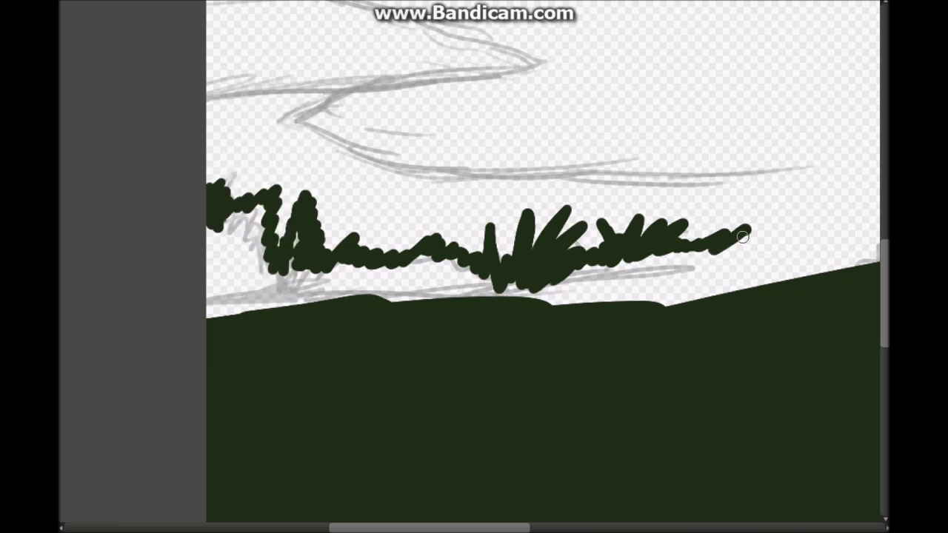
drag(741, 222, 422, 178)
mouse_move(601, 96)
mouse_down()
mouse_move(508, 152)
mouse_move(441, 215)
mouse_up()
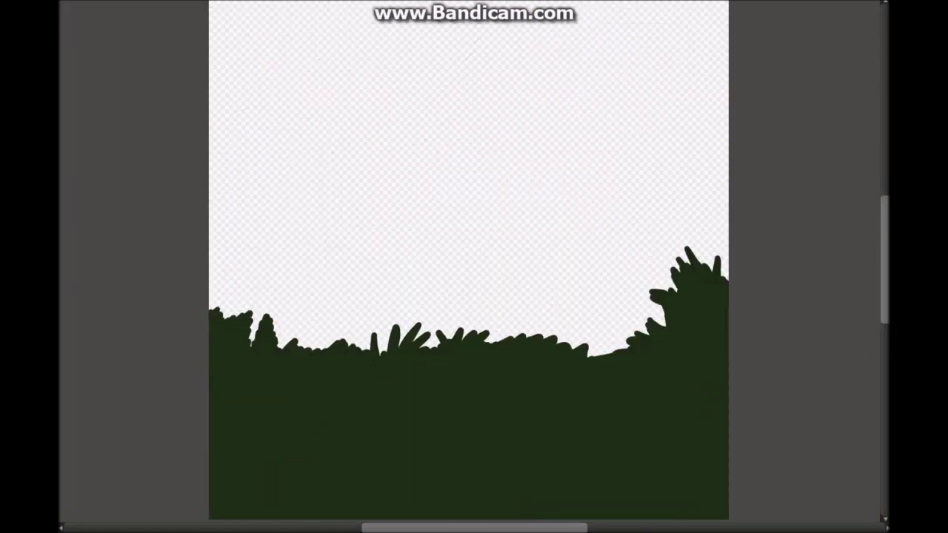
- Shade the green foreground with near-black tones in its lower part and lighter, hazy green along the grass tufts
drag(222, 422, 299, 377)
key(ctrl+z)
mouse_move(243, 410)
mouse_down()
mouse_move(167, 410)
mouse_move(790, 472)
mouse_move(283, 314)
mouse_move(618, 447)
mouse_up()
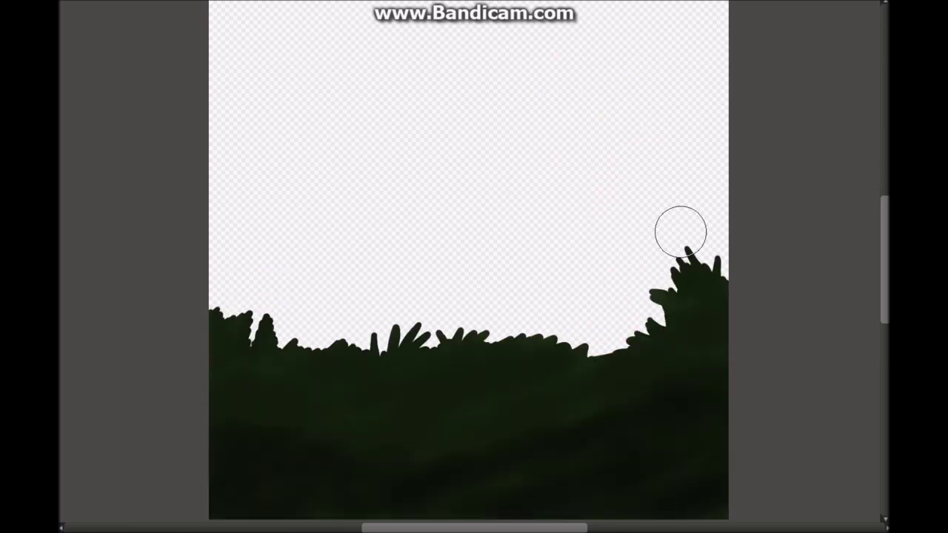
mouse_move(186, 306)
mouse_down()
mouse_move(260, 324)
mouse_move(254, 307)
mouse_move(425, 325)
mouse_up()
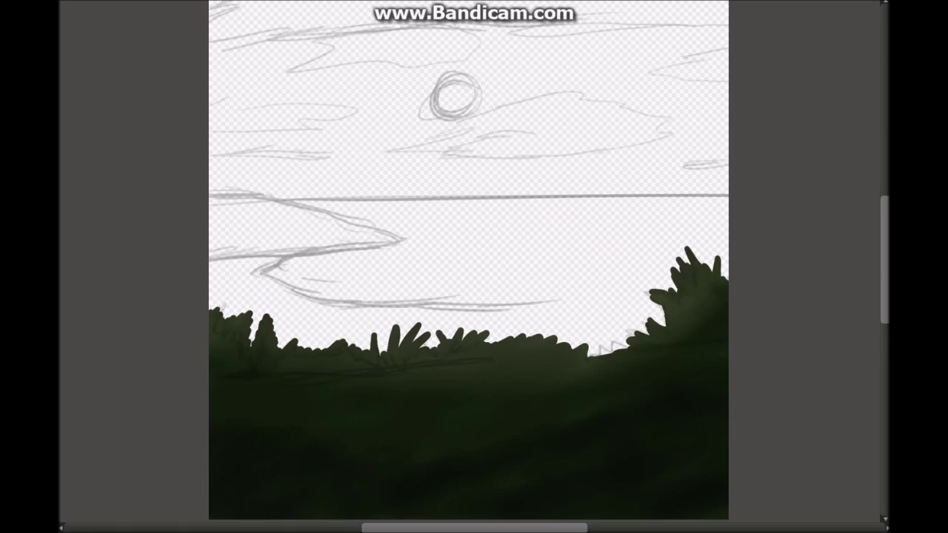
- Paint the brown beach behind the grass and the mauve headland above it, with a rough lower edge on the headland
drag(376, 292, 655, 299)
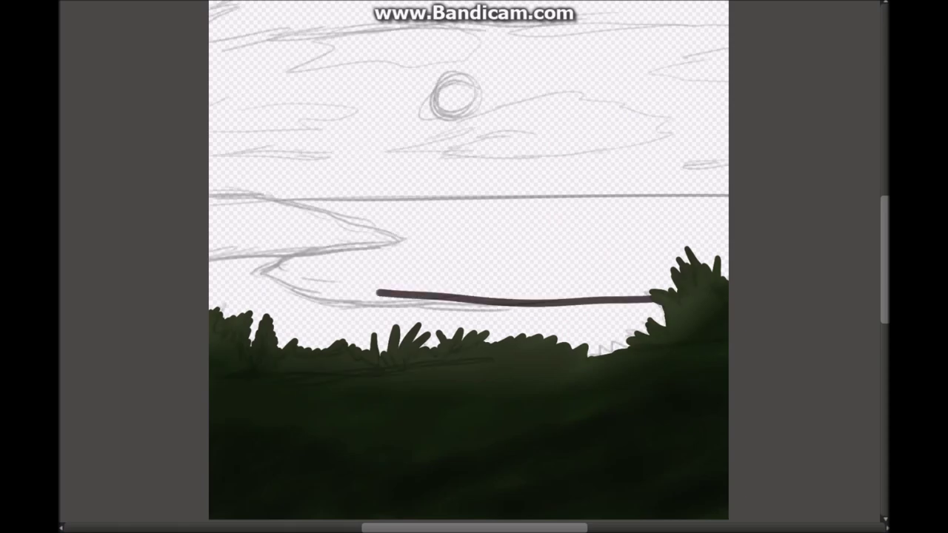
drag(212, 265, 385, 244)
mouse_move(223, 311)
mouse_down()
mouse_move(249, 267)
mouse_move(366, 301)
mouse_move(484, 313)
mouse_move(645, 311)
mouse_up()
mouse_move(202, 192)
mouse_down()
mouse_move(404, 240)
mouse_move(204, 258)
mouse_up()
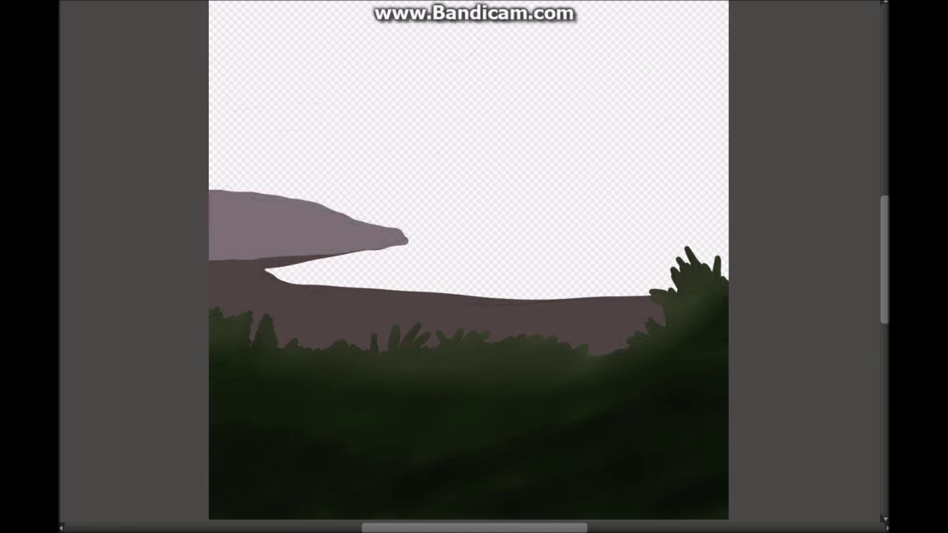
drag(328, 251, 305, 254)
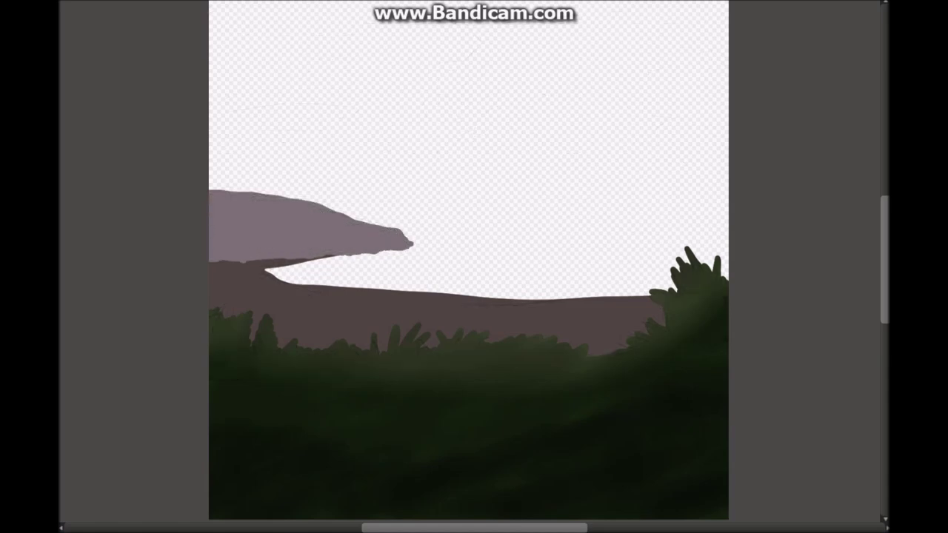
key(ctrl+z)
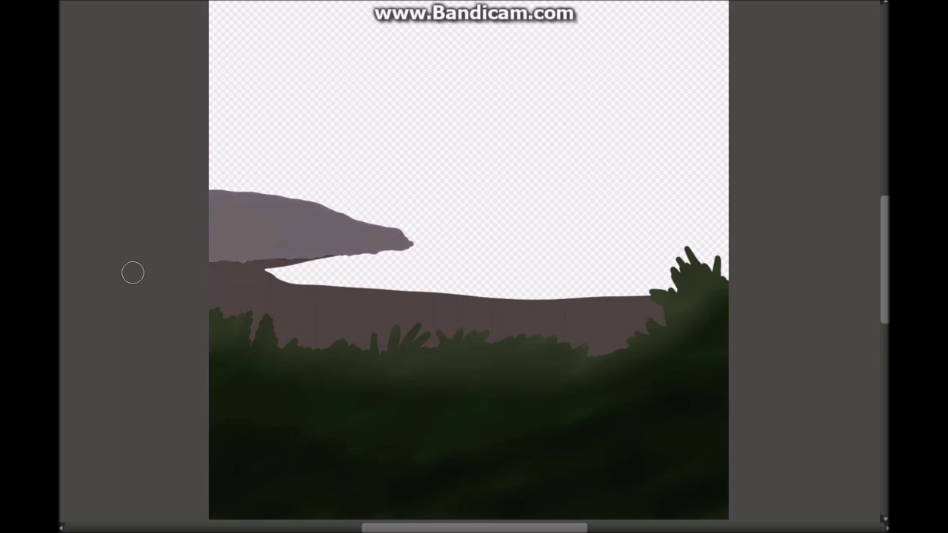
mouse_move(215, 293)
mouse_down()
mouse_move(268, 304)
mouse_move(563, 315)
mouse_up()
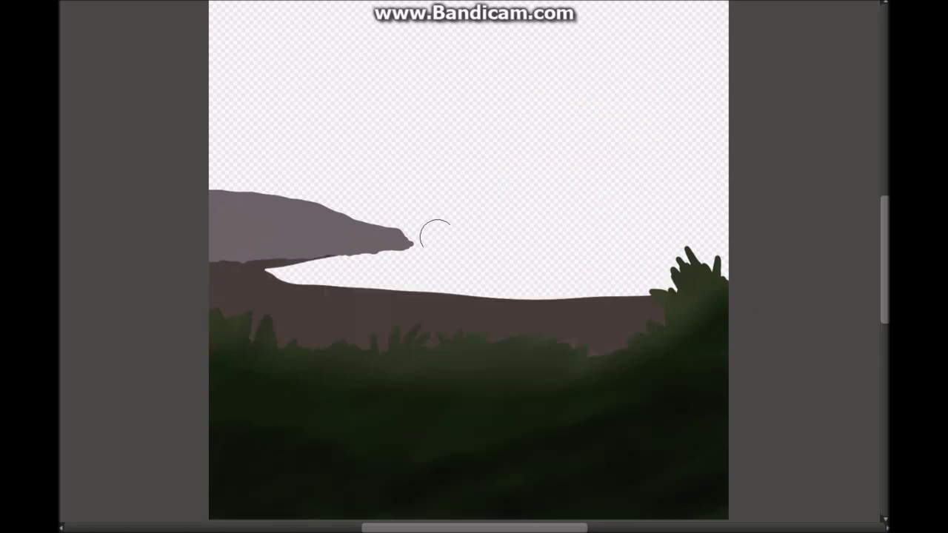
- Paint the sea blue-grey up to the horizon and blend lighter and darker streaks into the water
mouse_move(296, 274)
mouse_down()
mouse_move(433, 275)
mouse_move(307, 218)
mouse_move(540, 232)
mouse_move(621, 219)
mouse_move(483, 271)
mouse_up()
mouse_move(400, 245)
mouse_down()
mouse_move(576, 258)
mouse_move(391, 249)
mouse_move(592, 246)
mouse_up()
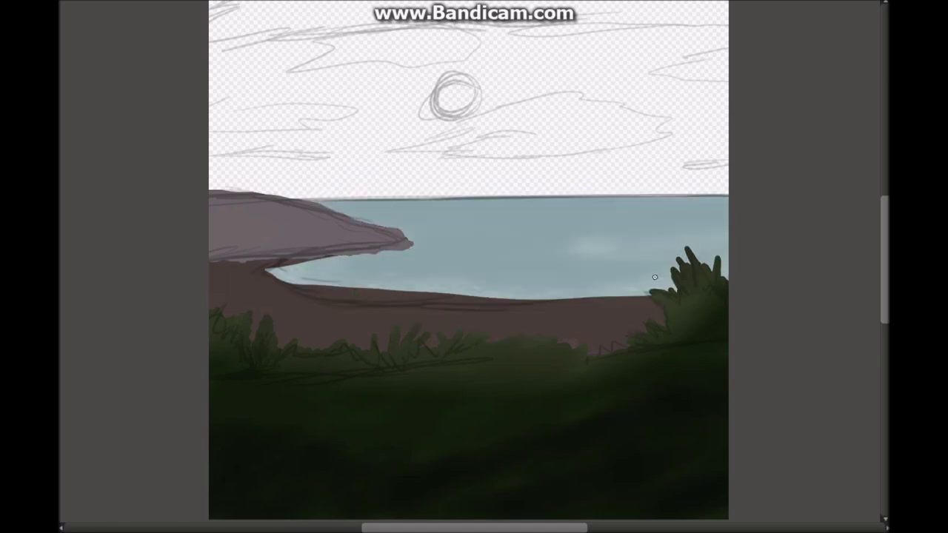
mouse_move(348, 208)
mouse_down()
mouse_move(556, 211)
mouse_move(296, 266)
mouse_move(540, 289)
mouse_move(299, 272)
mouse_up()
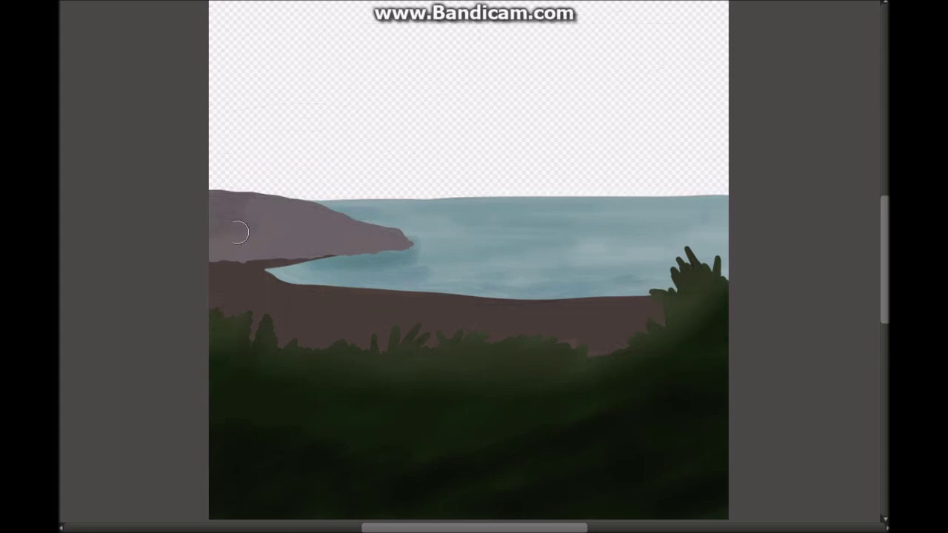
- Shade the headland and beach with soft purple and brown tones, and trace a lighter edge along the shoreline
drag(237, 226, 341, 238)
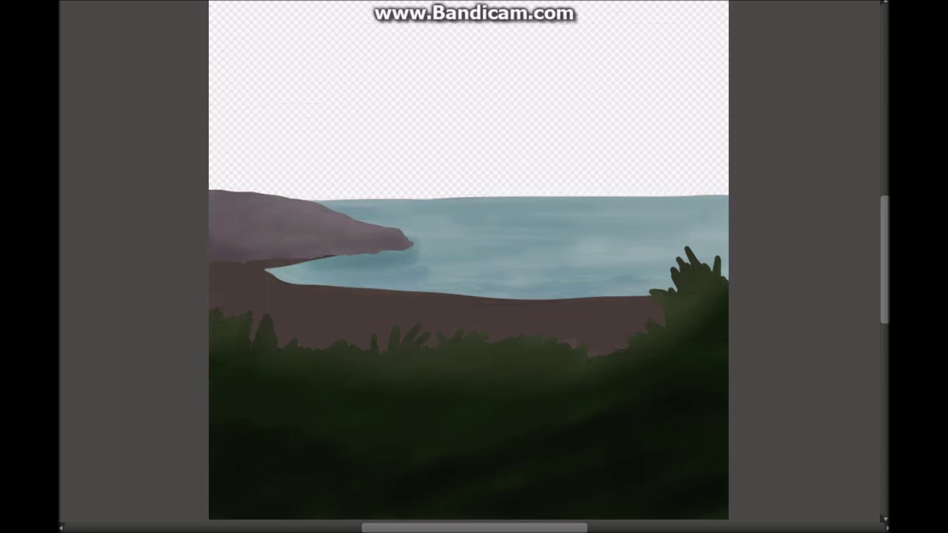
drag(244, 263, 293, 260)
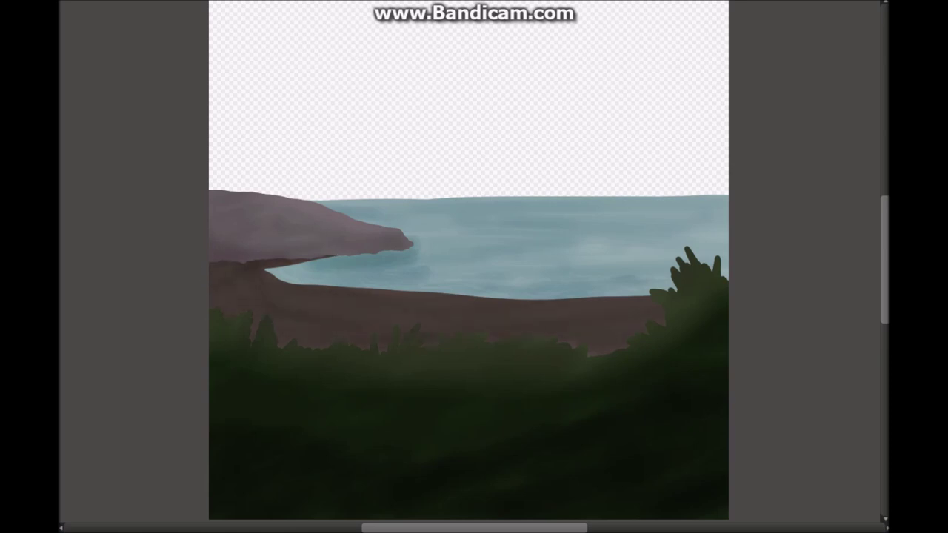
mouse_move(263, 275)
mouse_down()
mouse_move(380, 292)
mouse_move(652, 302)
mouse_up()
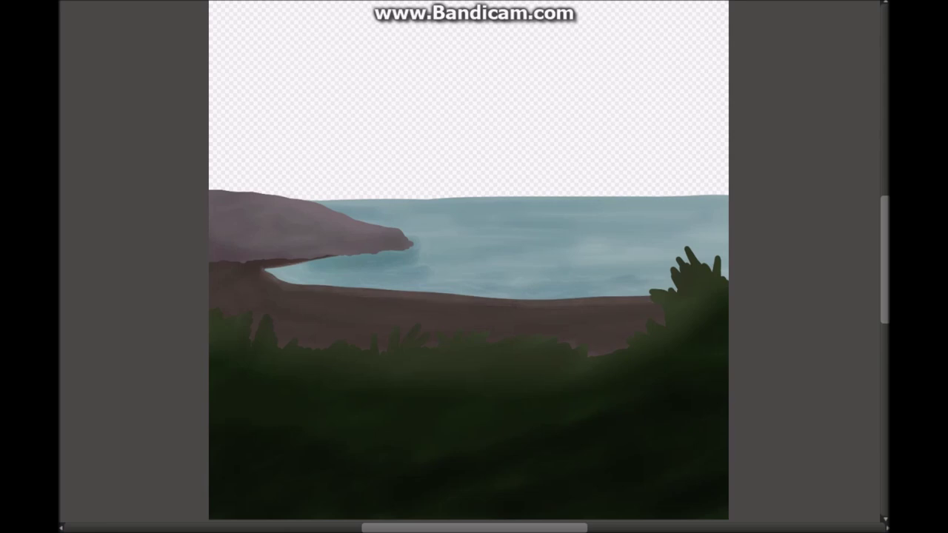
- Darken the beach along the shoreline and headland base, and add a soft shadow on the water beneath the headland
mouse_move(335, 257)
mouse_down()
mouse_move(211, 273)
mouse_move(276, 265)
mouse_up()
drag(252, 338, 326, 346)
drag(589, 353, 630, 345)
key(ctrl+z)
key(ctrl+z)
key(ctrl+z)
key(ctrl+z)
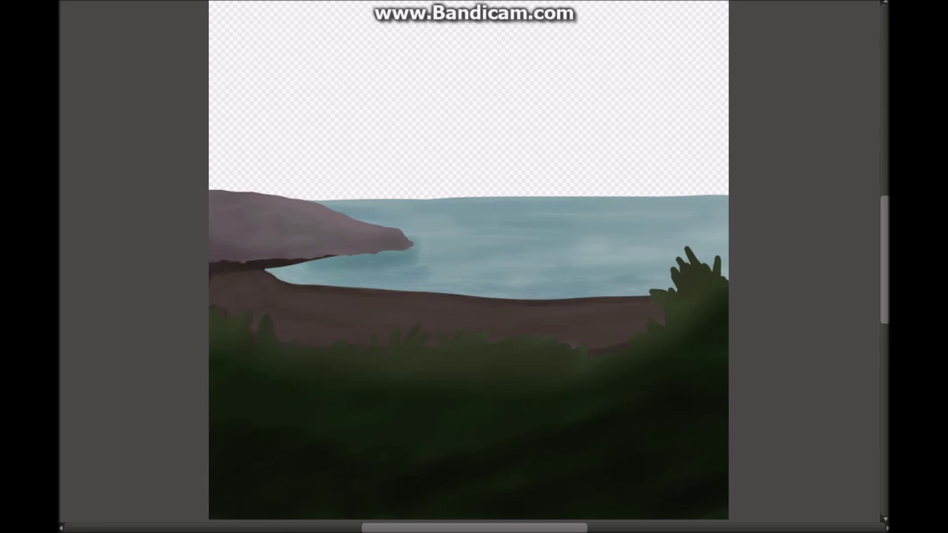
key(ctrl+z)
key(ctrl+y)
drag(409, 249, 239, 272)
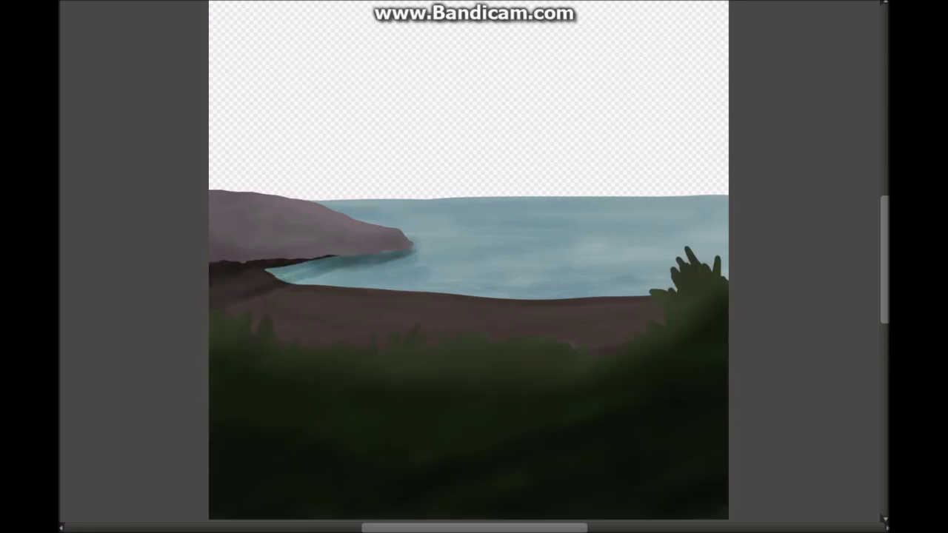
key(ctrl+z)
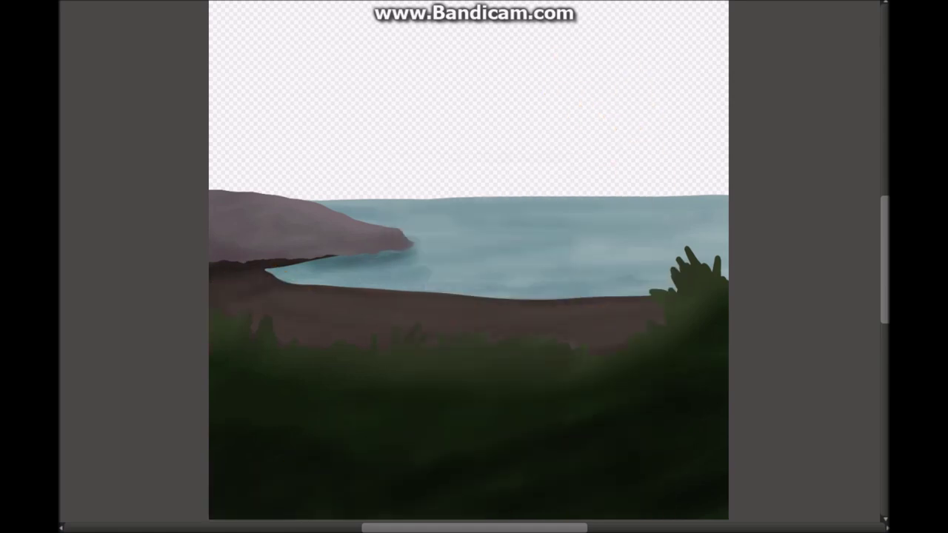
- Paint a pale blue sky and blend orange, yellow and pink sunset bands above the horizon
mouse_move(222, 155)
mouse_down()
mouse_move(597, 153)
mouse_move(637, 133)
mouse_up()
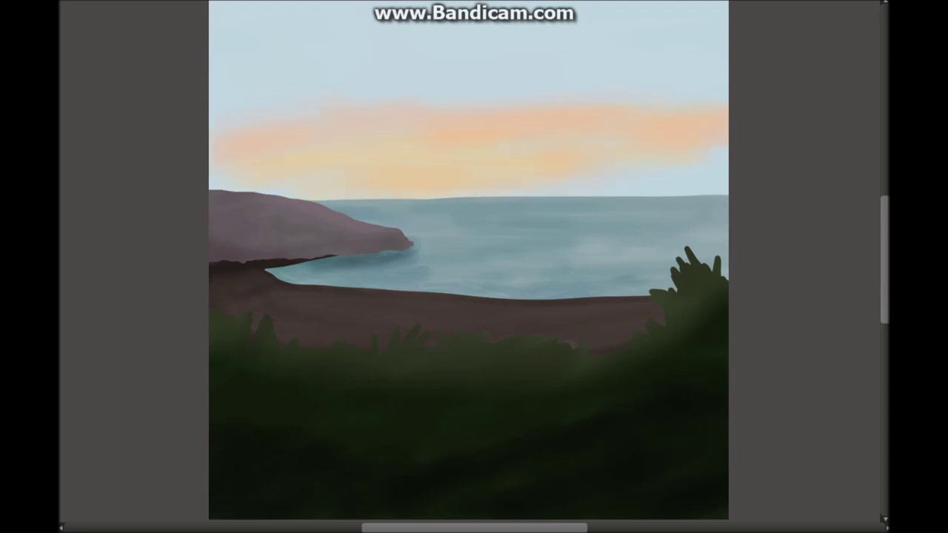
drag(633, 49, 64, 47)
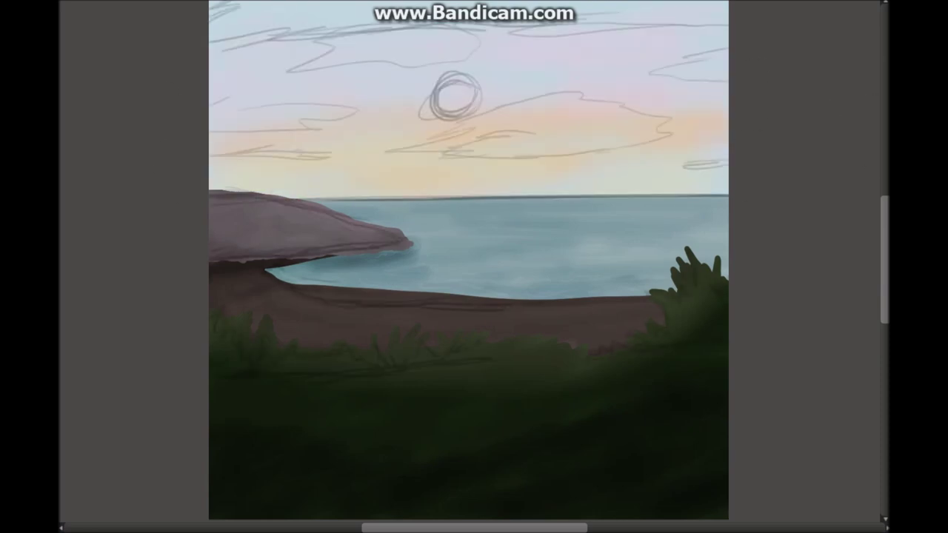
- Paint mauve clouds over the sketched cloud shapes, including the large bank across the upper sky
mouse_move(415, 144)
mouse_down()
mouse_move(496, 115)
mouse_move(667, 126)
mouse_move(467, 134)
mouse_move(637, 126)
mouse_up()
mouse_move(215, 104)
mouse_down()
mouse_move(285, 100)
mouse_move(348, 112)
mouse_up()
drag(226, 152, 326, 155)
drag(656, 70, 726, 56)
drag(689, 165, 729, 161)
drag(489, 33, 728, 33)
mouse_move(215, 22)
mouse_down()
mouse_move(563, 26)
mouse_move(452, 15)
mouse_up()
drag(215, 45, 474, 30)
drag(445, 30, 729, 23)
drag(577, 75, 729, 45)
drag(215, 67, 280, 60)
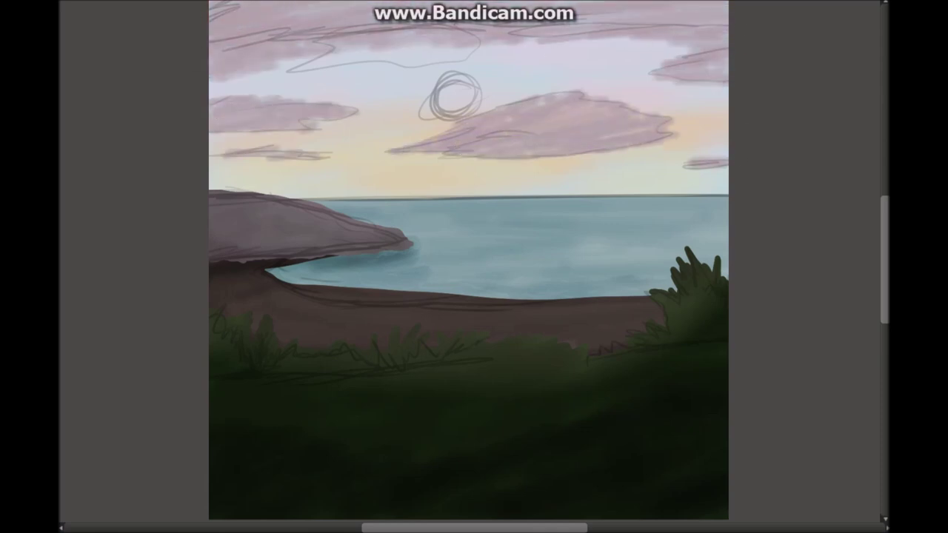
- Fill out the cloud edges, add a small cloud near the horizon, and darken all the clouds to grey-mauve
drag(533, 108, 566, 89)
drag(462, 140, 511, 103)
drag(526, 129, 655, 148)
drag(718, 65, 689, 78)
drag(296, 9, 615, 45)
drag(215, 98, 319, 127)
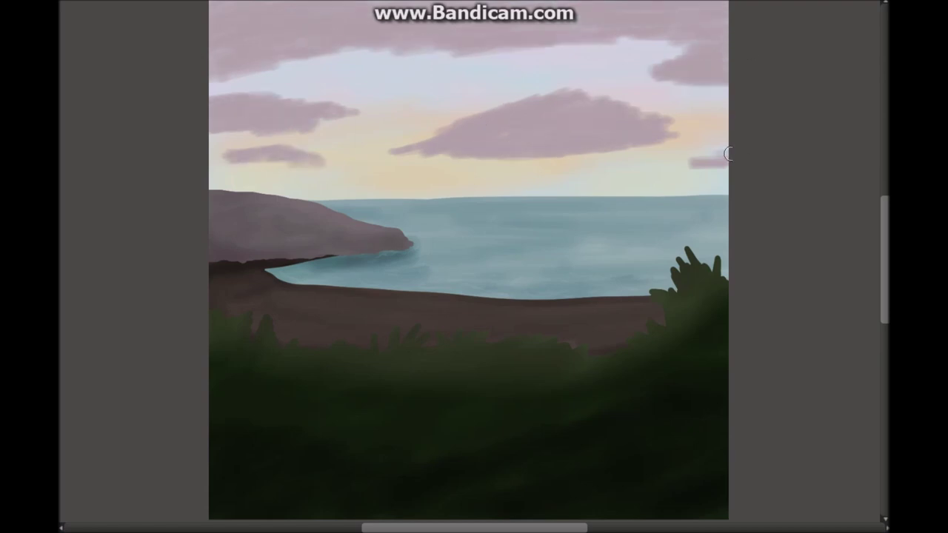
drag(226, 155, 326, 157)
drag(700, 156, 730, 152)
drag(363, 178, 393, 176)
drag(222, 44, 702, 101)
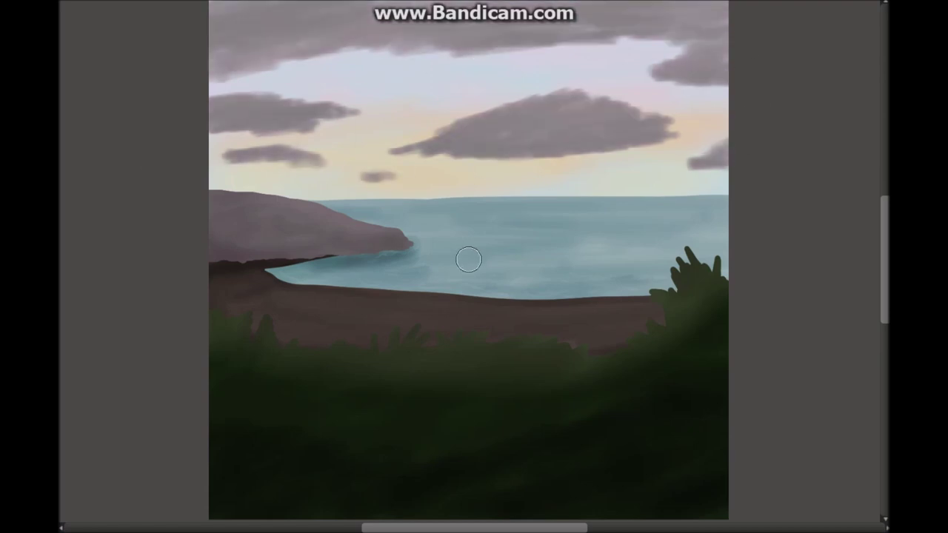
- Try pale pink and cream highlights on the undersides of the clouds, and undo them
drag(400, 152, 655, 140)
drag(215, 71, 644, 37)
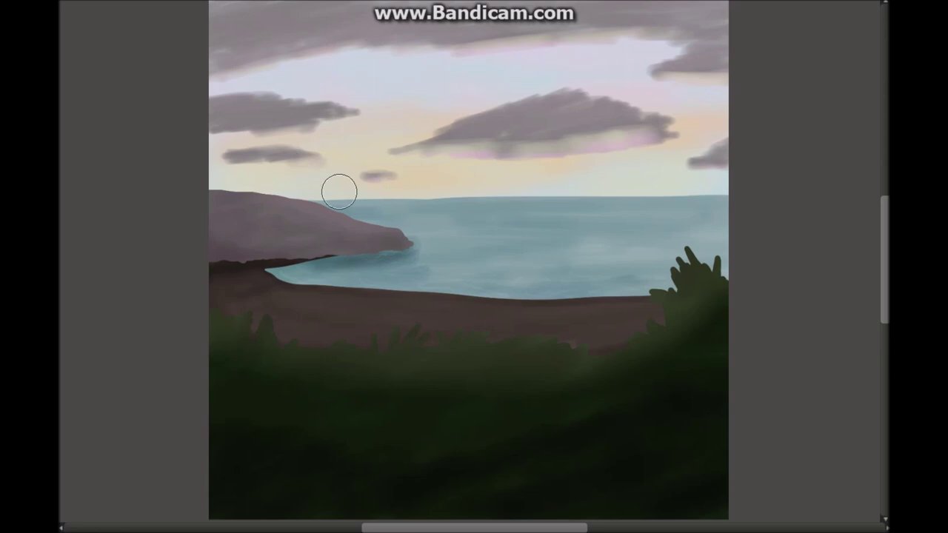
key(ctrl+z)
key(ctrl+z)
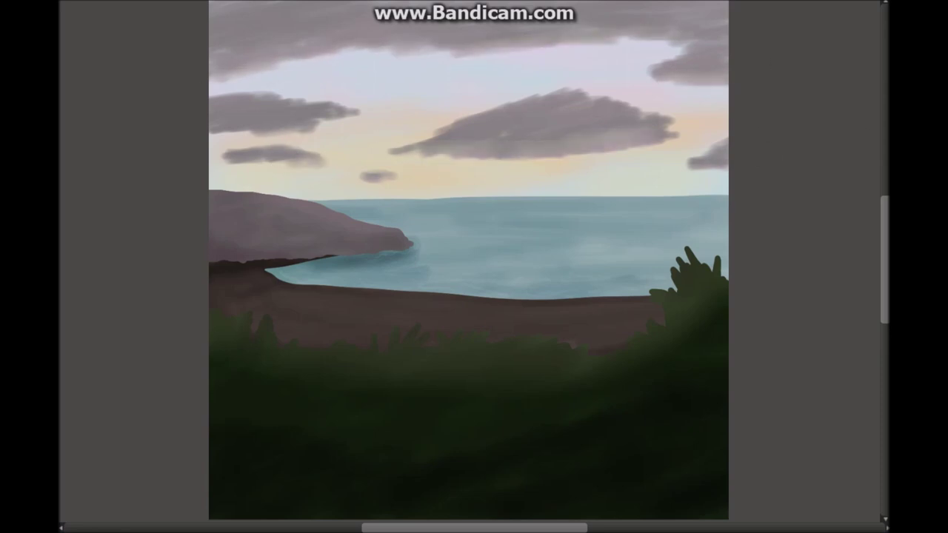
- Paint a soft yellow sun sitting on the horizon
click(455, 185)
click(458, 180)
key(ctrl+z)
click(457, 176)
key(ctrl+z)
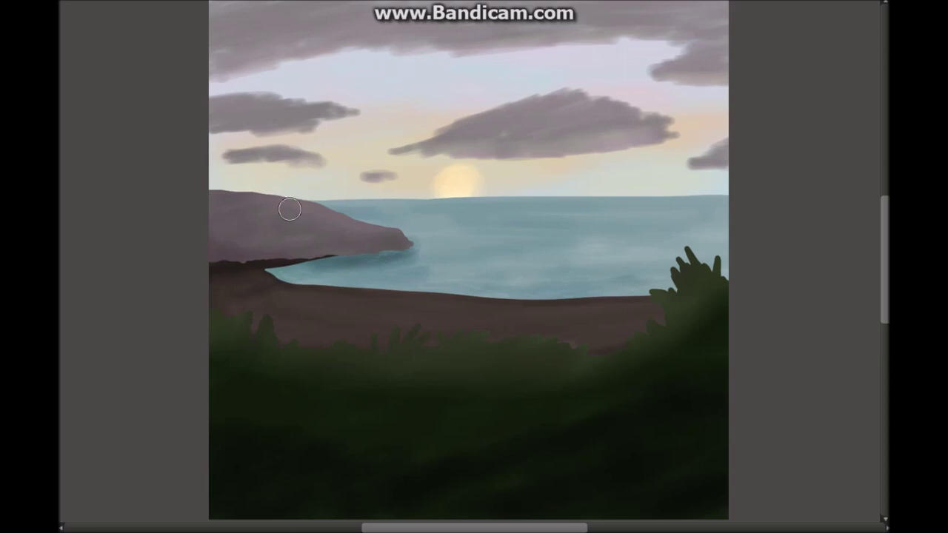
- Paint yellow light streaks fanning out from the sun across the sea, and reduce them to a faint pale glow
mouse_move(458, 199)
mouse_down()
mouse_move(393, 241)
mouse_move(704, 208)
mouse_up()
mouse_move(459, 198)
mouse_down()
mouse_move(711, 219)
mouse_move(652, 282)
mouse_move(378, 289)
mouse_up()
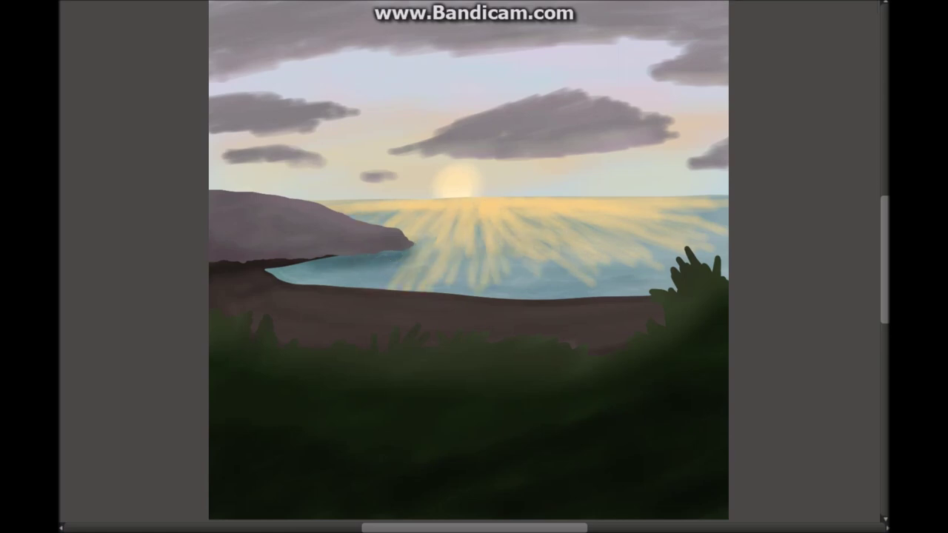
key(ctrl+z)
key(ctrl+z)
key(ctrl+z)
key(ctrl+z)
key(ctrl+z)
key(ctrl+z)
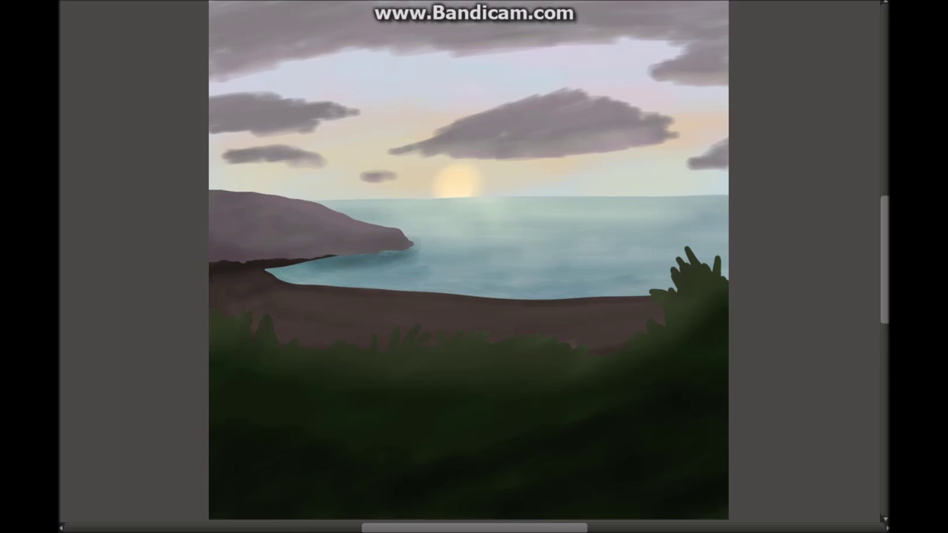
- Try warm peach edge lighting along the lower rims of all the clouds, and undo it
drag(392, 152, 674, 138)
drag(360, 111, 215, 132)
drag(226, 157, 324, 161)
drag(362, 178, 403, 178)
drag(652, 80, 728, 83)
mouse_move(215, 78)
mouse_down()
mouse_move(696, 38)
mouse_move(518, 44)
mouse_up()
drag(326, 52, 222, 78)
key(ctrl+z)
key(ctrl+z)
key(ctrl+z)
key(ctrl+z)
key(ctrl+z)
key(ctrl+z)
key(ctrl+z)
key(ctrl+z)
key(ctrl+z)
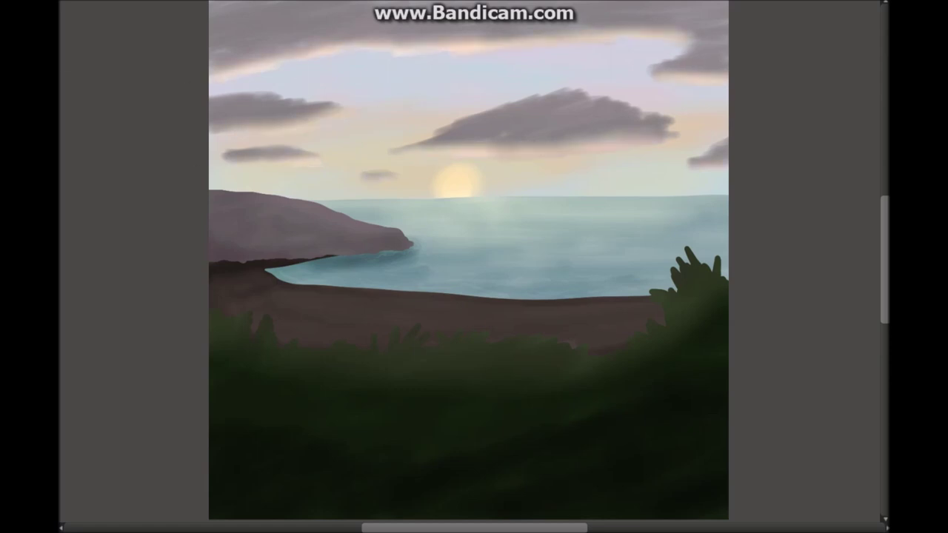
- Add soft light along the headland's upper edge and the beach, and adjust the shading in the water beneath the headland
mouse_move(211, 191)
mouse_down()
mouse_move(337, 211)
mouse_move(403, 236)
mouse_up()
mouse_move(404, 235)
mouse_down()
mouse_move(212, 195)
mouse_move(407, 241)
mouse_up()
drag(378, 293, 672, 314)
key(ctrl+t)
key(Return)
mouse_move(413, 246)
mouse_down()
mouse_move(230, 300)
mouse_move(400, 256)
mouse_move(333, 259)
mouse_up()
drag(413, 255, 311, 276)
key(ctrl+z)
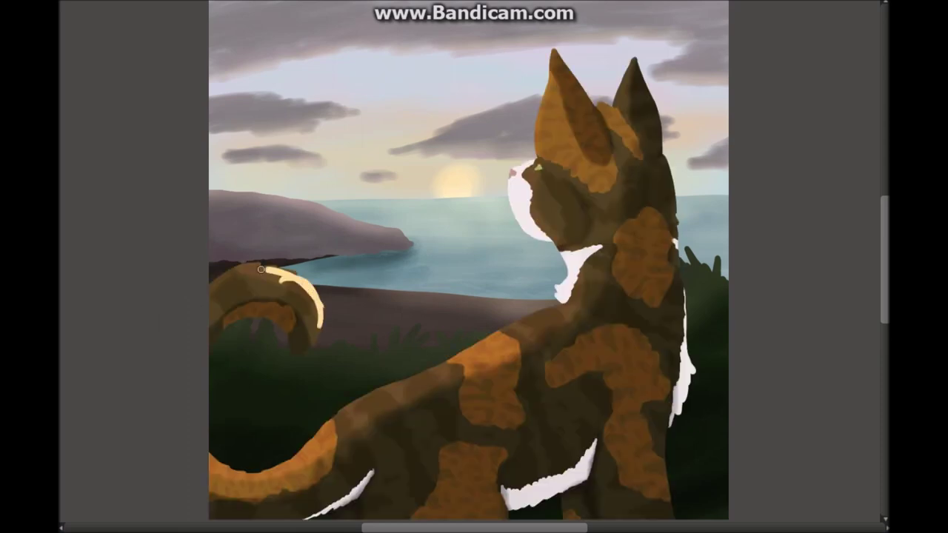
- Blend cream rim light into the cat's tail, back and head, and darken its lower body and legs
mouse_move(261, 270)
mouse_down()
mouse_move(549, 296)
mouse_move(514, 89)
mouse_move(297, 311)
mouse_move(505, 341)
mouse_move(230, 449)
mouse_move(289, 437)
mouse_move(539, 60)
mouse_up()
mouse_move(215, 311)
mouse_down()
mouse_move(577, 274)
mouse_move(756, 281)
mouse_move(555, 449)
mouse_move(334, 481)
mouse_up()
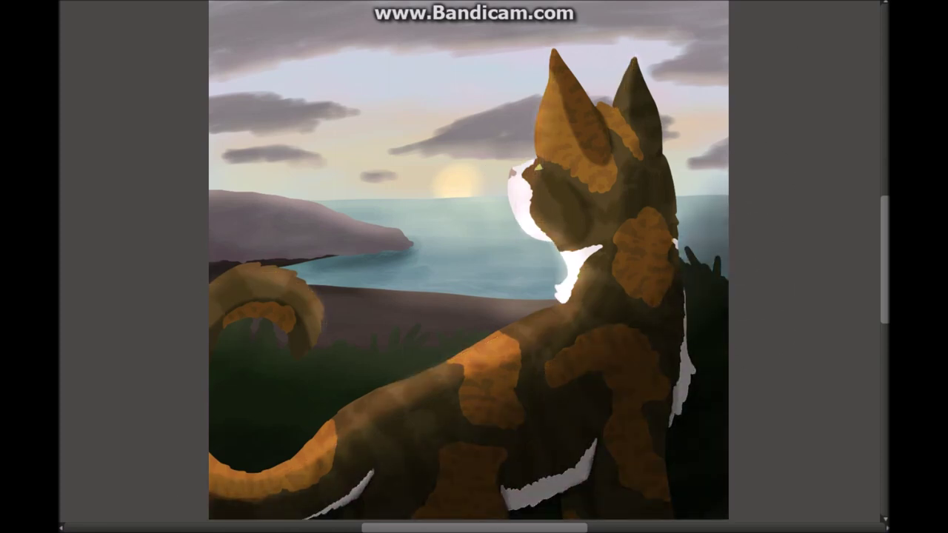
- Sign the painting in white with a circled signature in the canvas's lower-right corner, and transform it to fit
scroll(474, 266, up, 3)
scroll(397, 141, up, 2)
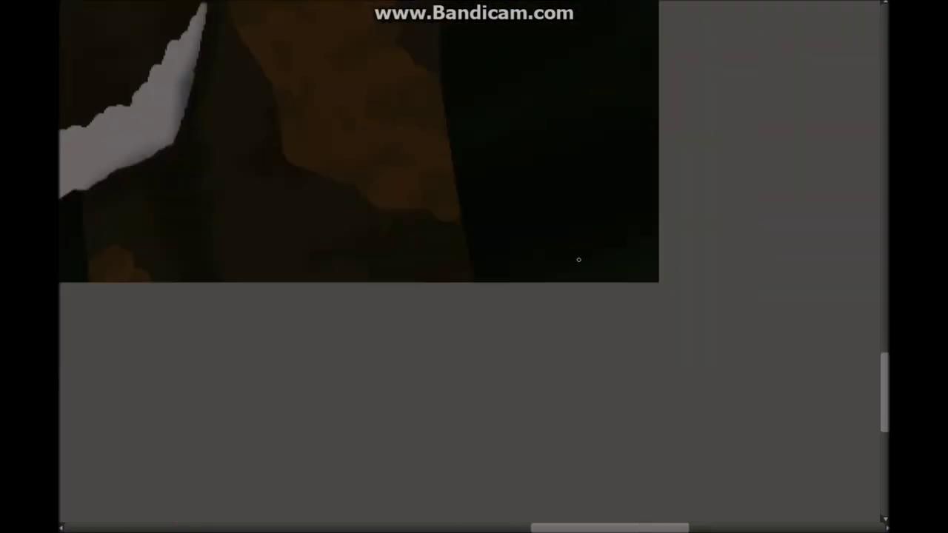
key(ctrl+t)
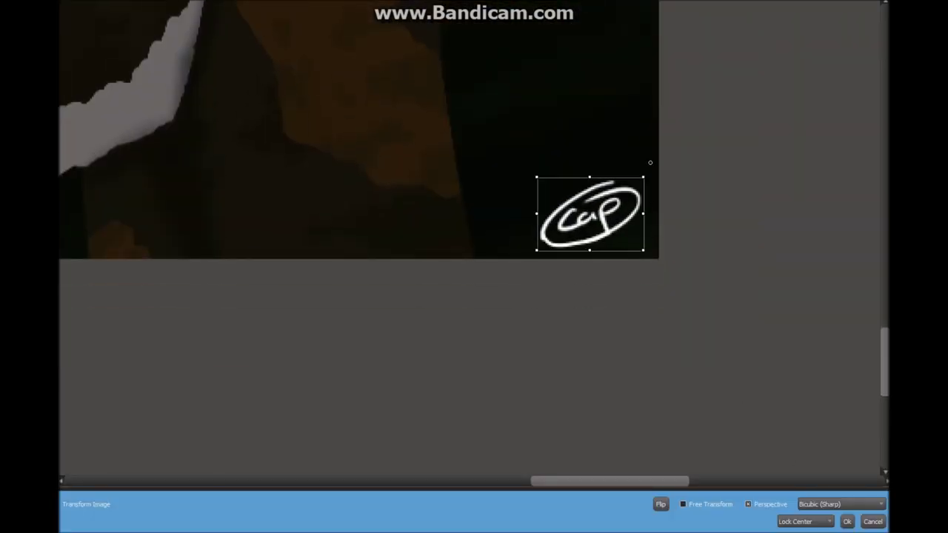
key(Return)
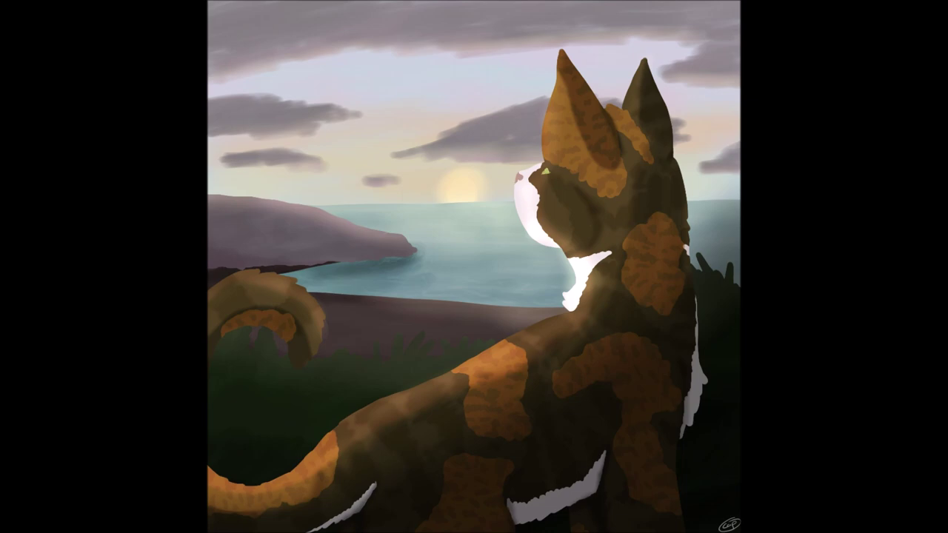